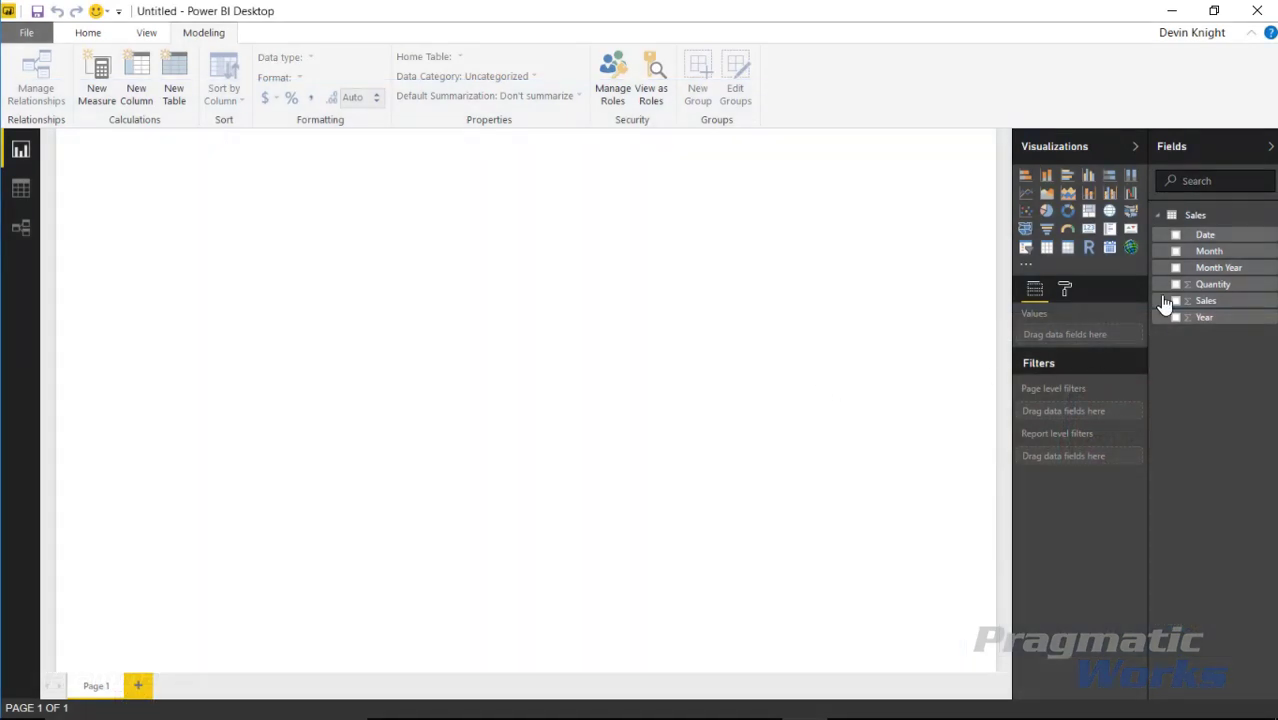
- Check the Sales table rows, then add a calendar visual of Sales by Date to the page
{"action": "left_click", "coordinate": [24, 188]}
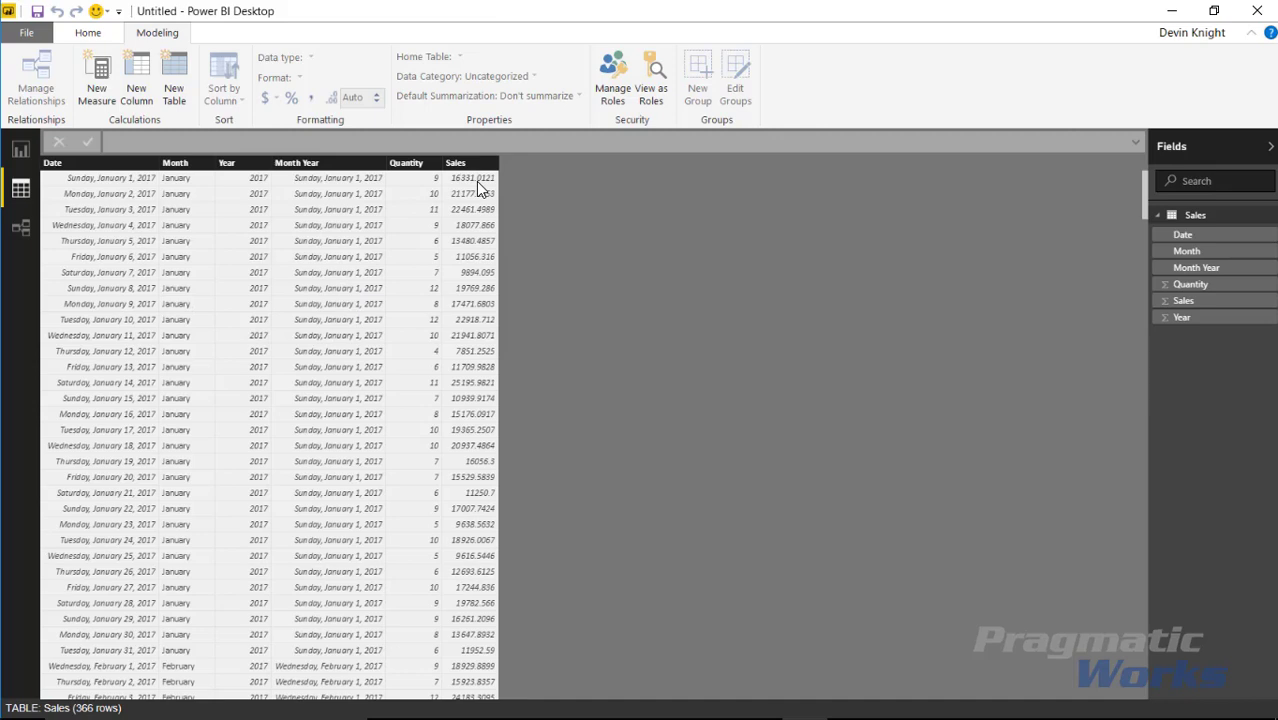
{"action": "left_click", "coordinate": [20, 150]}
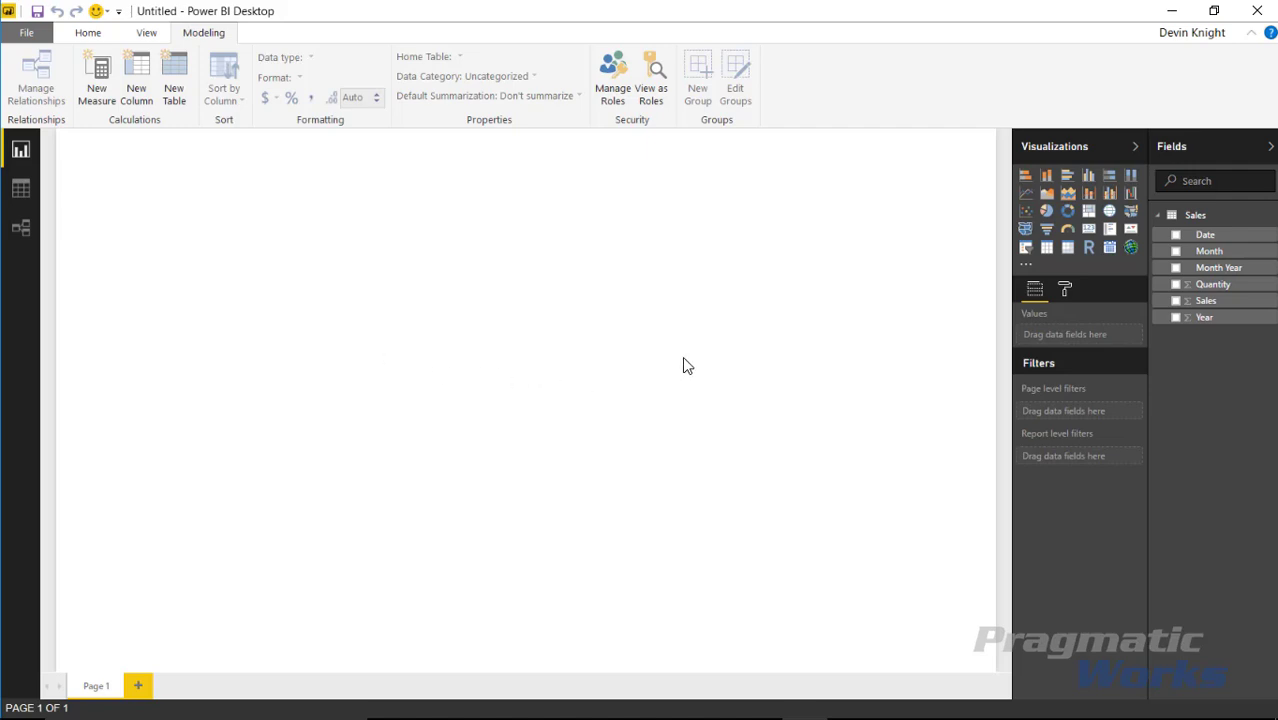
{"action": "left_click", "coordinate": [1109, 247]}
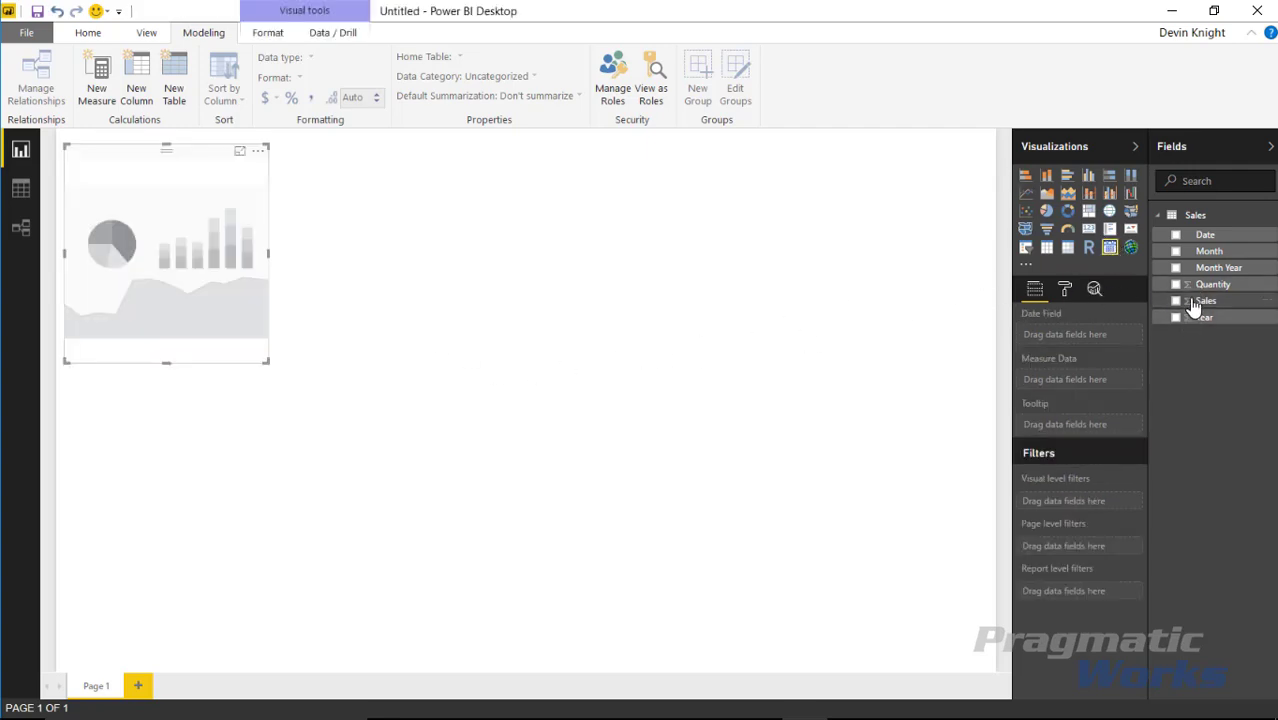
{"action": "left_click", "coordinate": [1176, 235]}
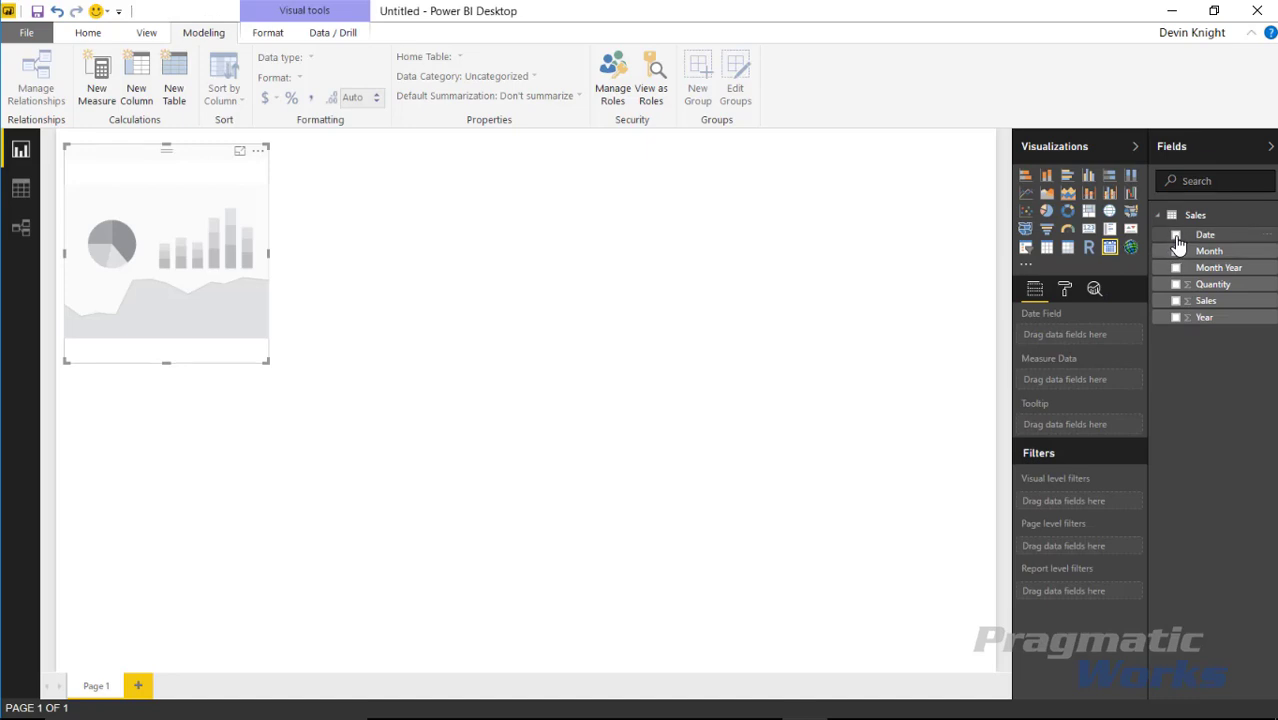
{"action": "left_click", "coordinate": [1176, 301]}
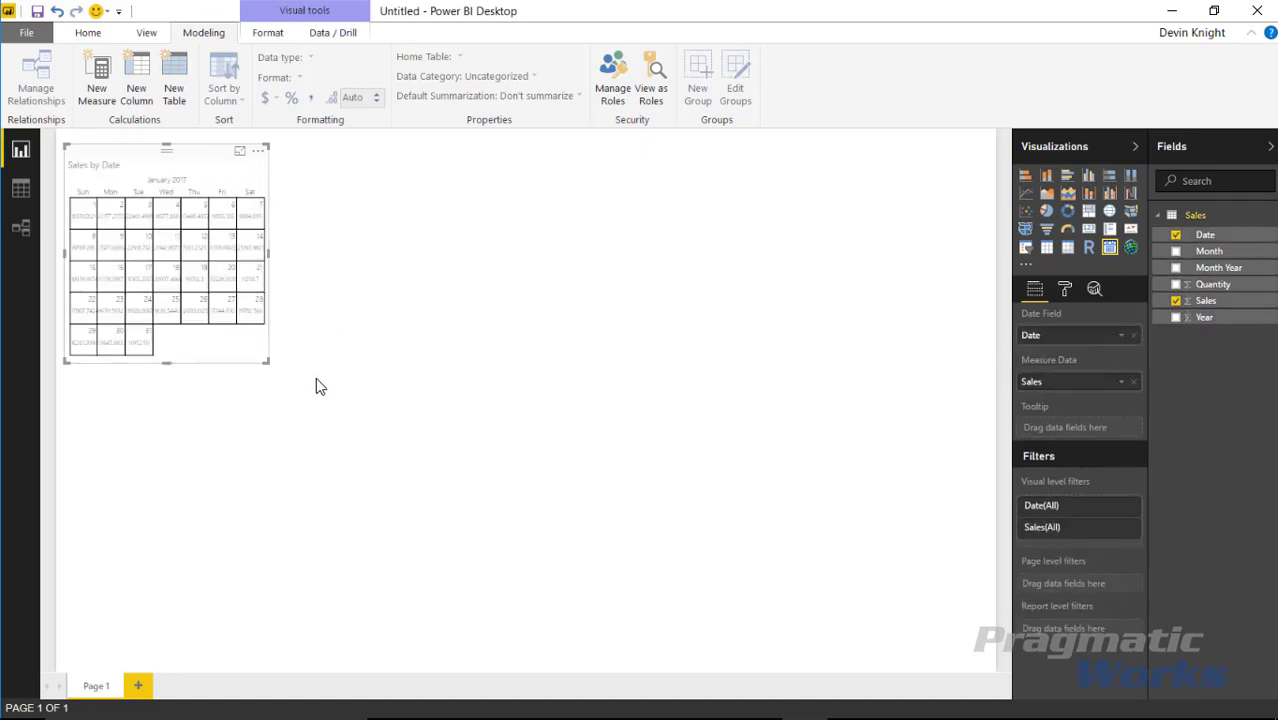
- Enlarge the calendar across the page and set its data label text size to 13
{"action": "left_click_drag", "start_coordinate": [268, 360], "coordinate": [655, 651]}
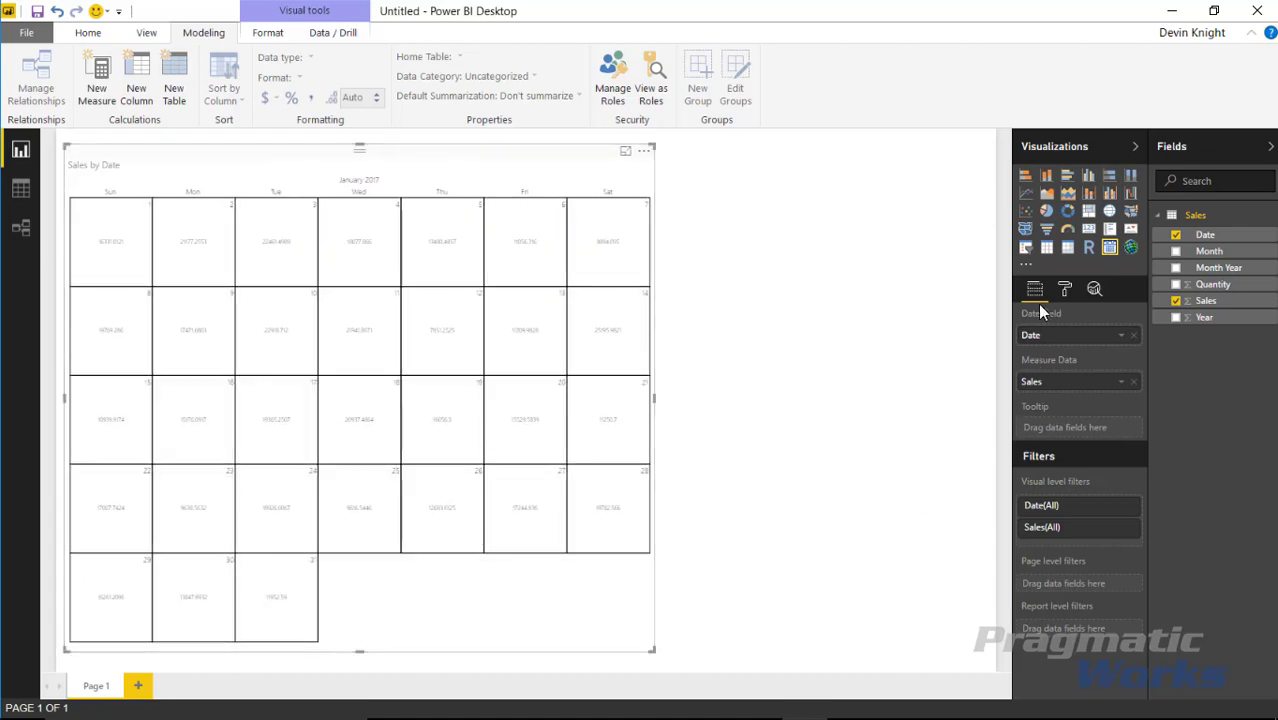
{"action": "left_click", "coordinate": [1064, 289]}
{"action": "left_click", "coordinate": [1027, 374]}
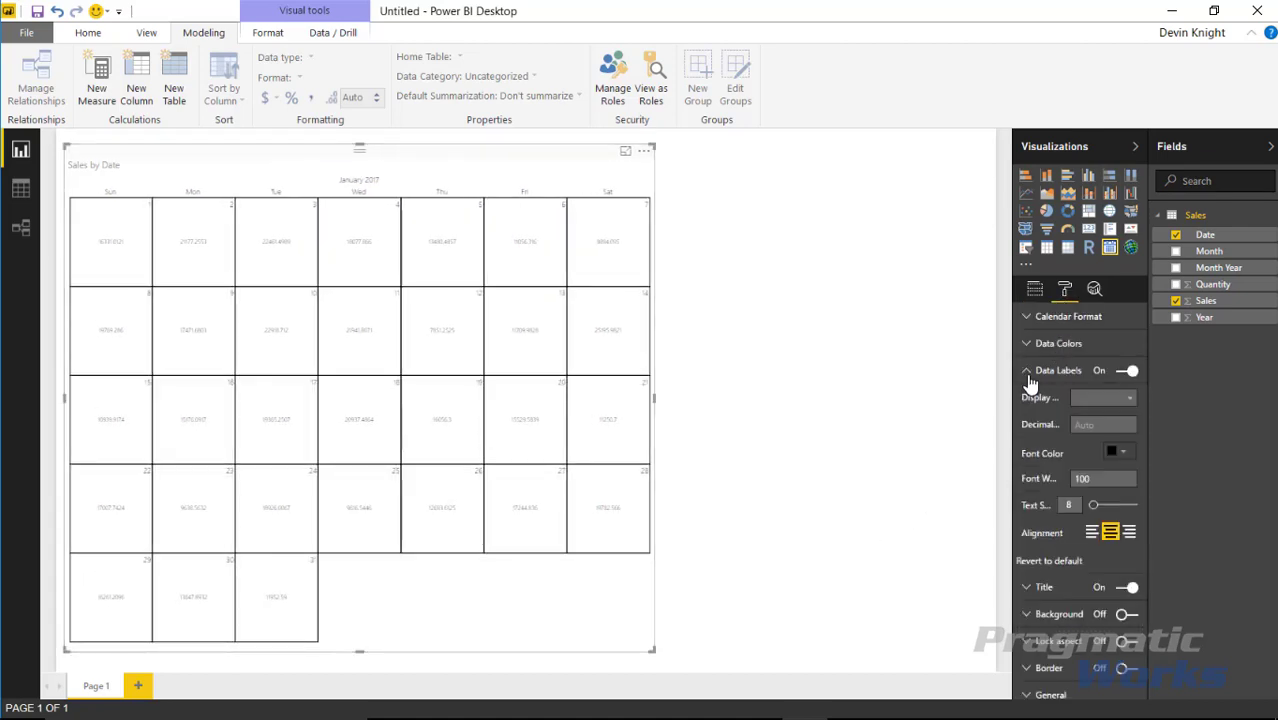
{"action": "left_click_drag", "start_coordinate": [1096, 510], "coordinate": [1098, 510]}
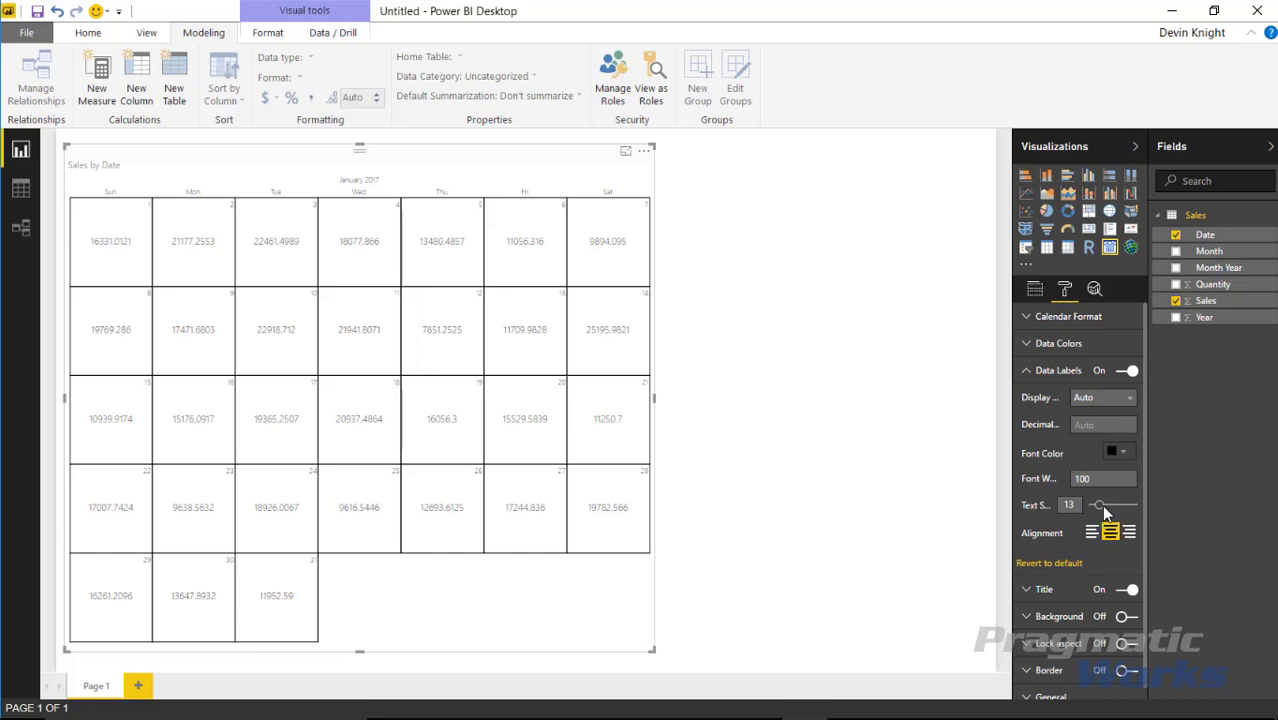
- Turn on diverging data colours with maximum green, minimum red and centre yellow
{"action": "left_click", "coordinate": [1031, 344]}
{"action": "left_click", "coordinate": [1119, 372]}
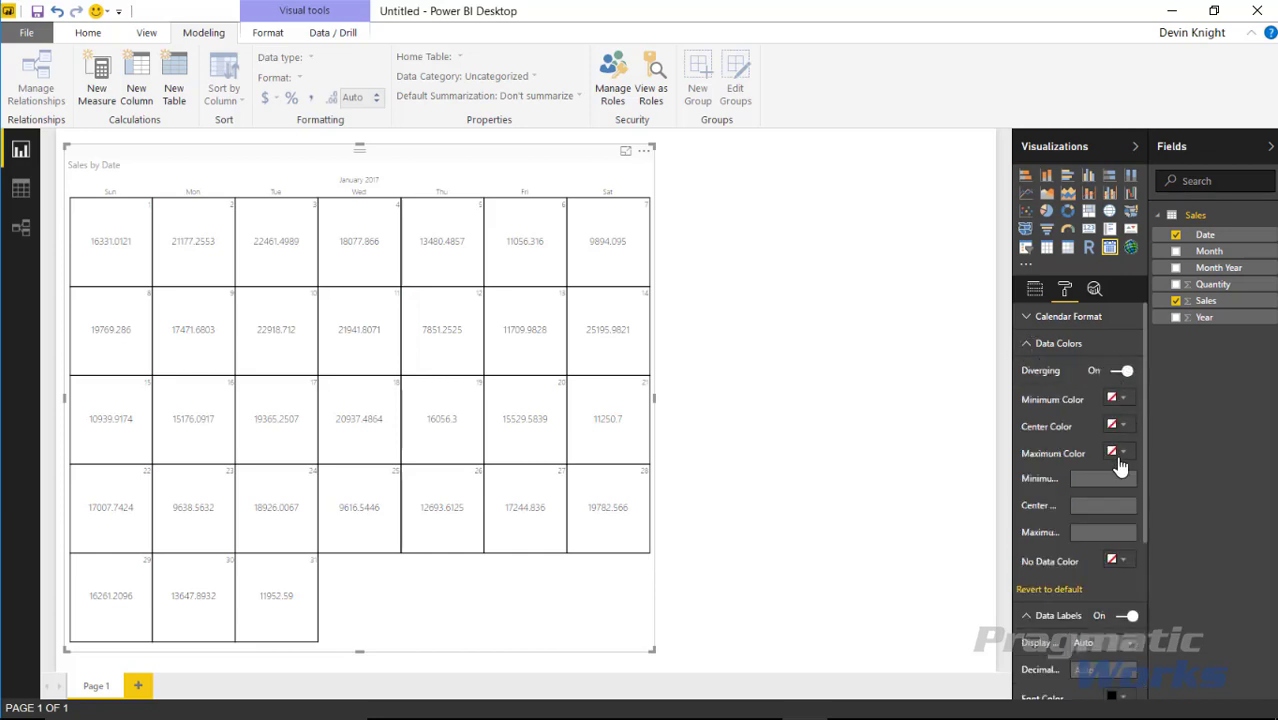
{"action": "left_click", "coordinate": [1117, 454]}
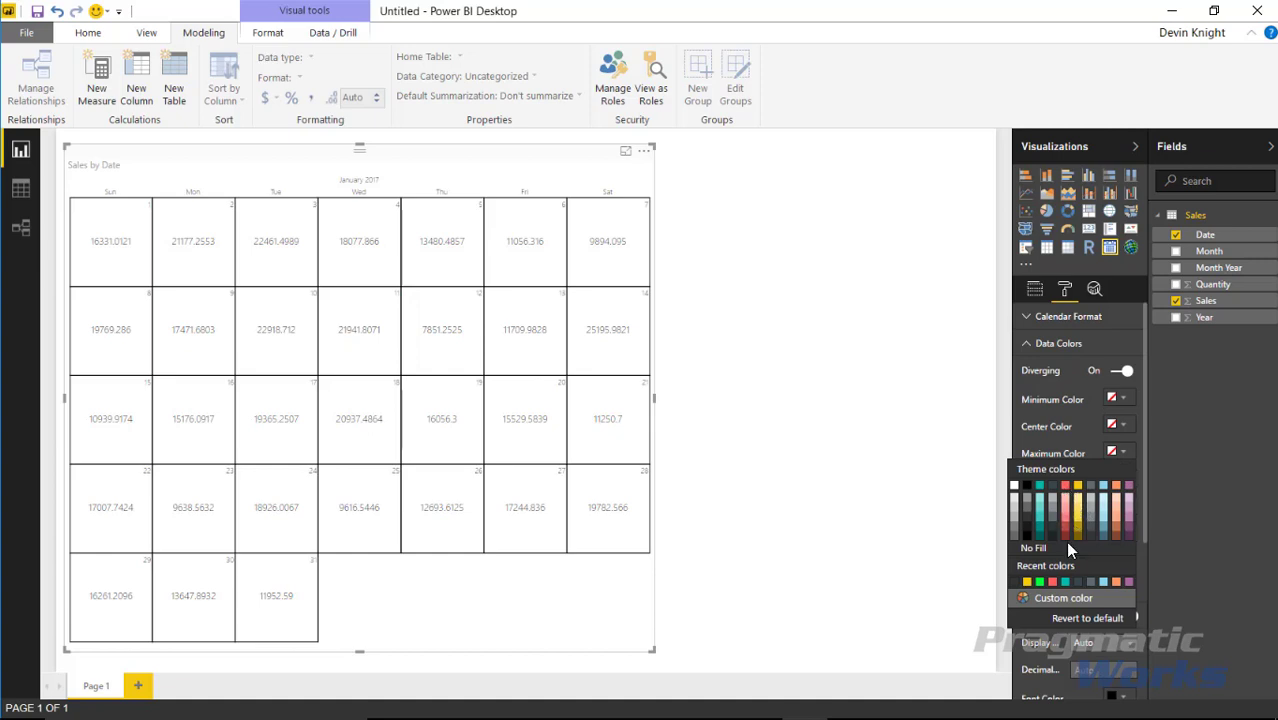
{"action": "left_click", "coordinate": [1039, 581]}
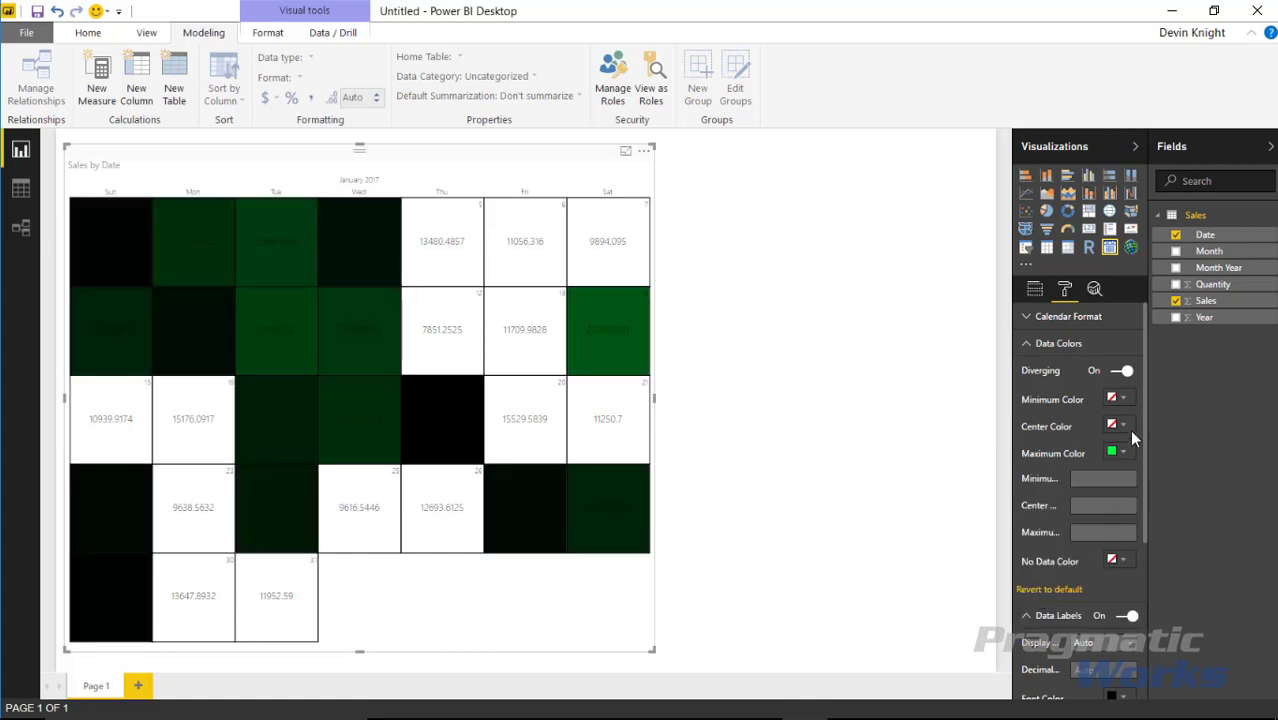
{"action": "left_click", "coordinate": [1117, 399]}
{"action": "left_click", "coordinate": [1066, 432]}
{"action": "left_click", "coordinate": [1117, 426]}
{"action": "left_click", "coordinate": [1078, 486]}
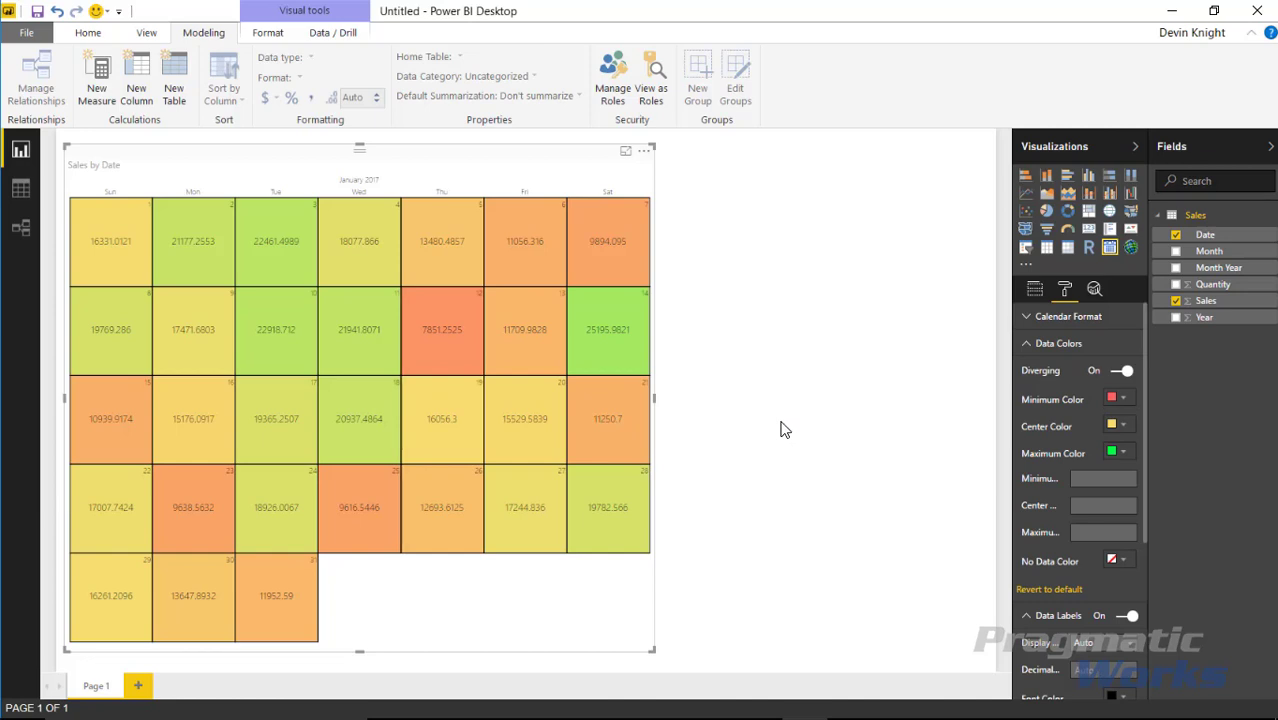
{"action": "left_click", "coordinate": [820, 392]}
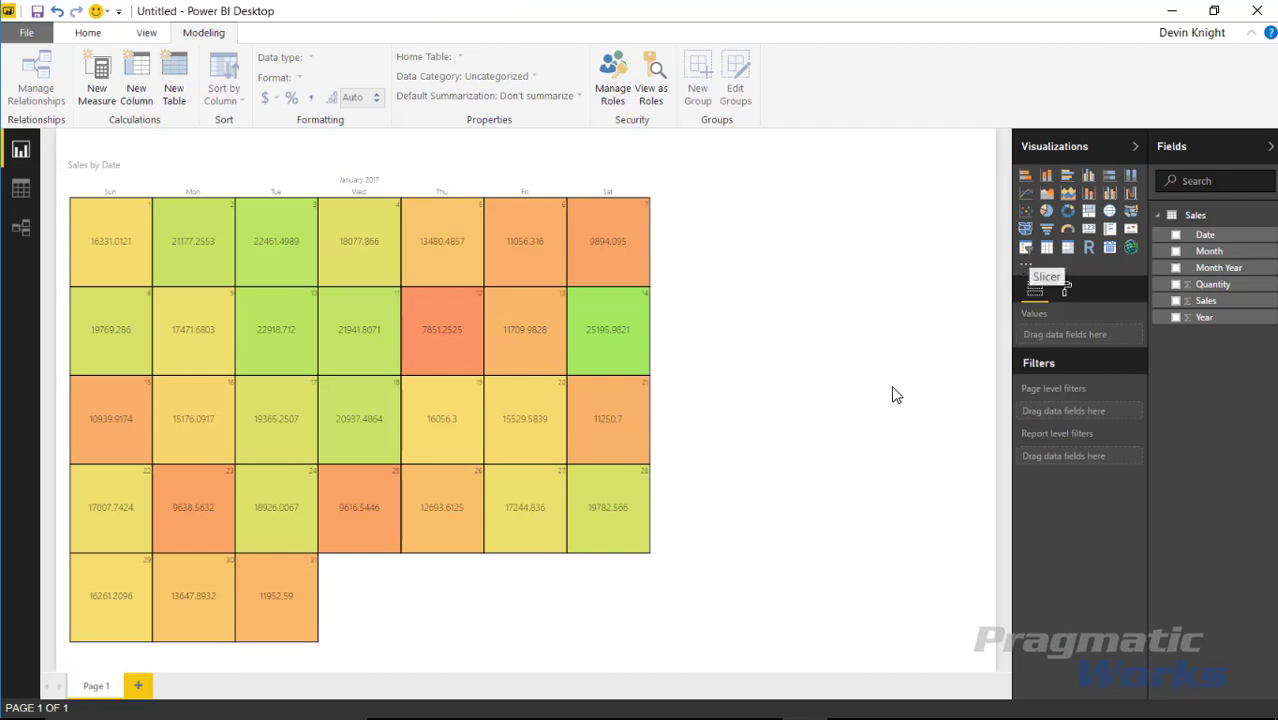
{"action": "left_click", "coordinate": [1026, 249]}
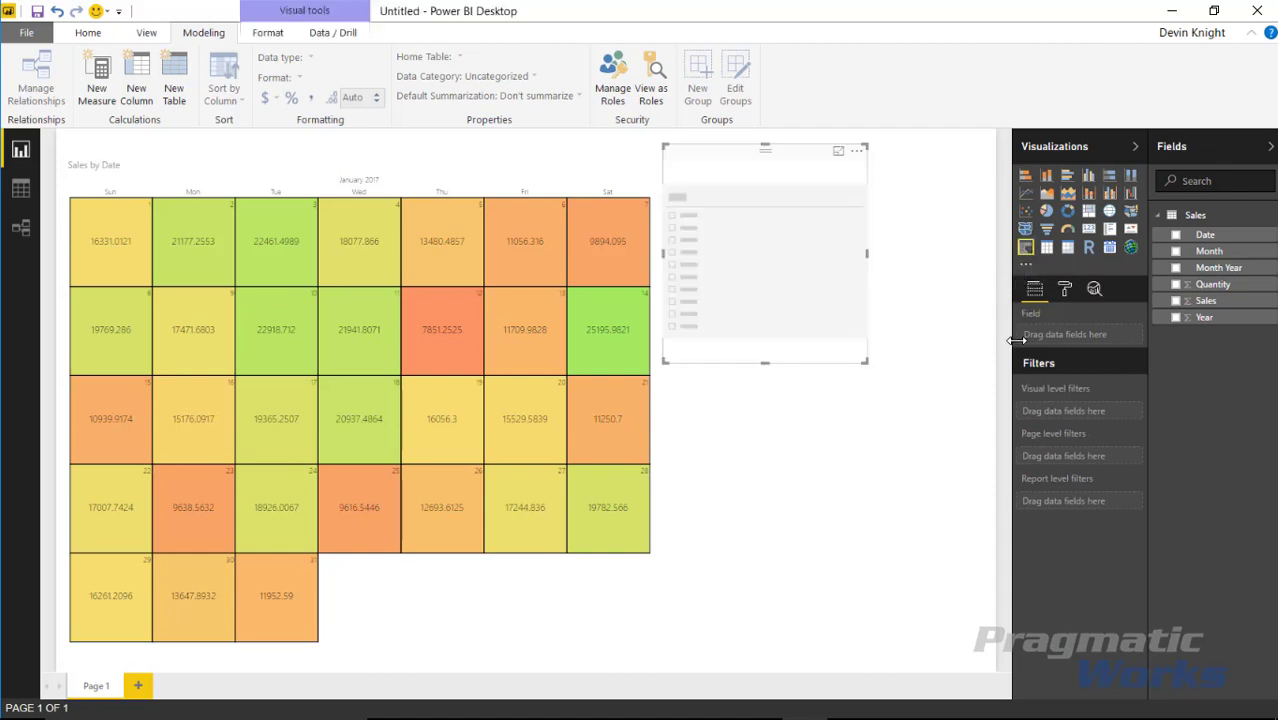
{"action": "left_click_drag", "start_coordinate": [1206, 244], "coordinate": [750, 240]}
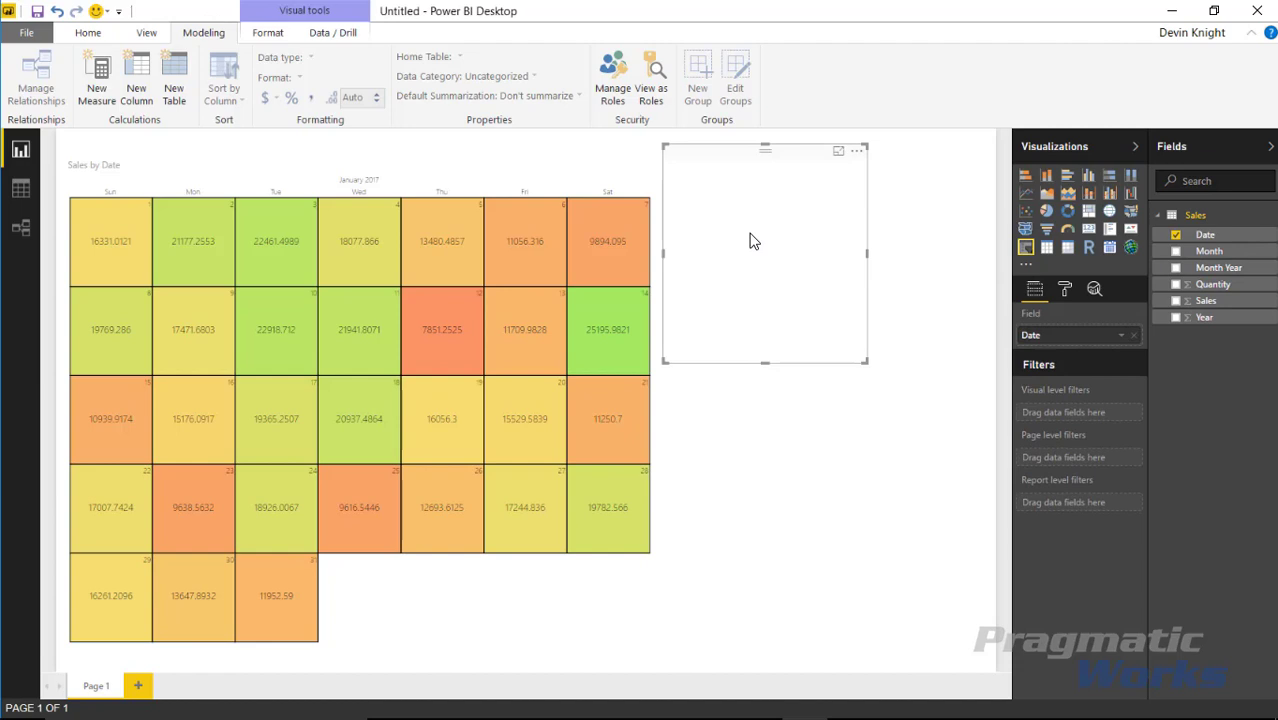
{"action": "left_click", "coordinate": [856, 172]}
{"action": "left_click", "coordinate": [708, 188]}
{"action": "left_click", "coordinate": [716, 252]}
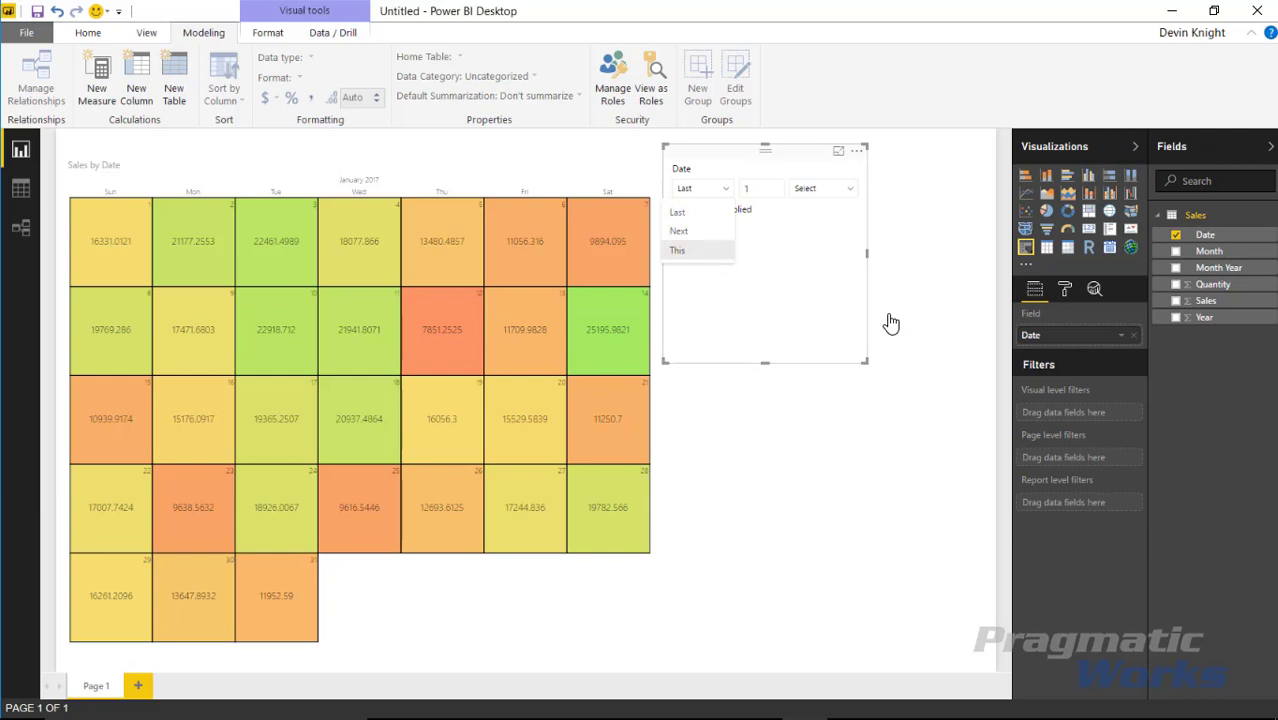
{"action": "left_click", "coordinate": [807, 191]}
{"action": "left_click", "coordinate": [819, 290]}
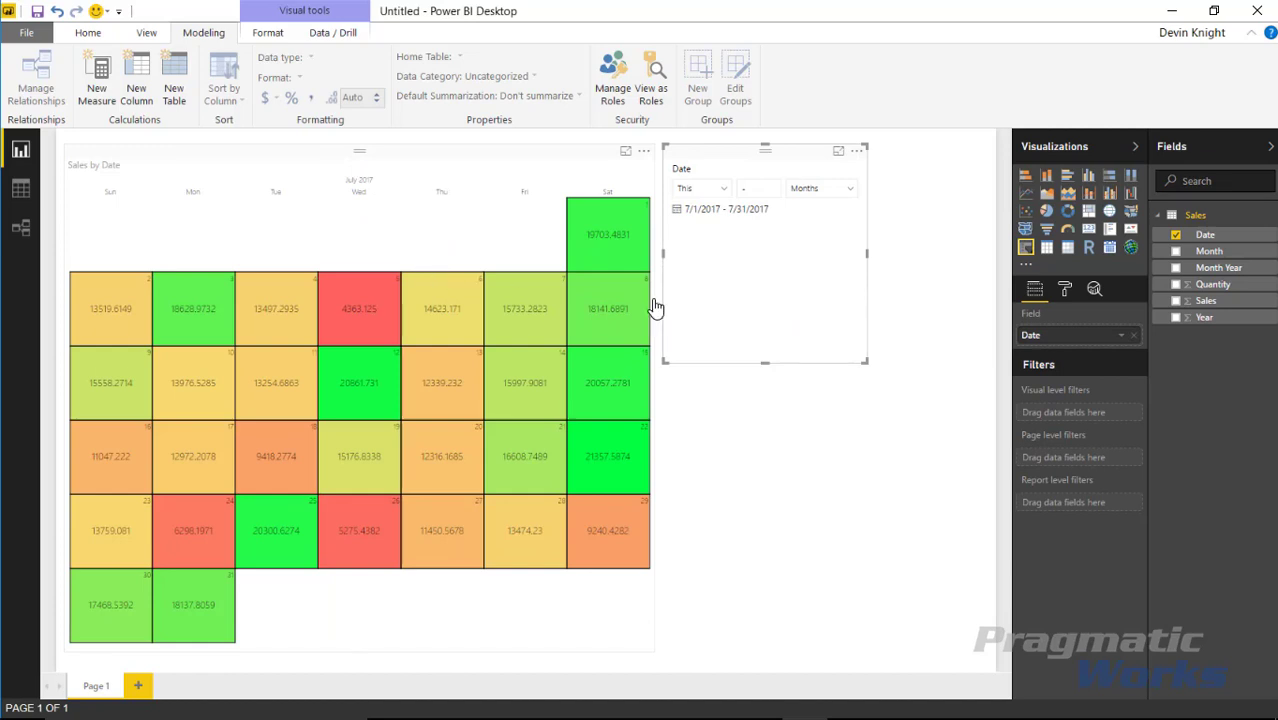
{"action": "left_click_drag", "start_coordinate": [731, 152], "coordinate": [835, 148]}
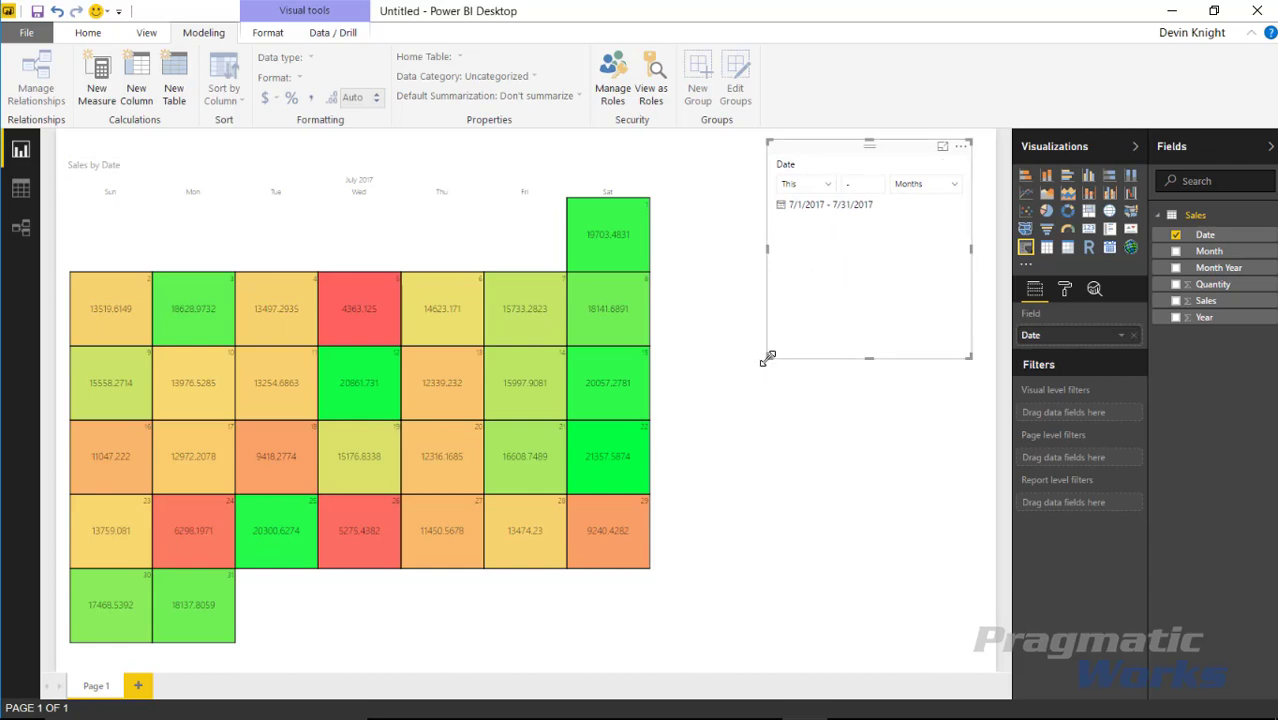
{"action": "left_click_drag", "start_coordinate": [768, 358], "coordinate": [757, 250]}
{"action": "left_click", "coordinate": [767, 268]}
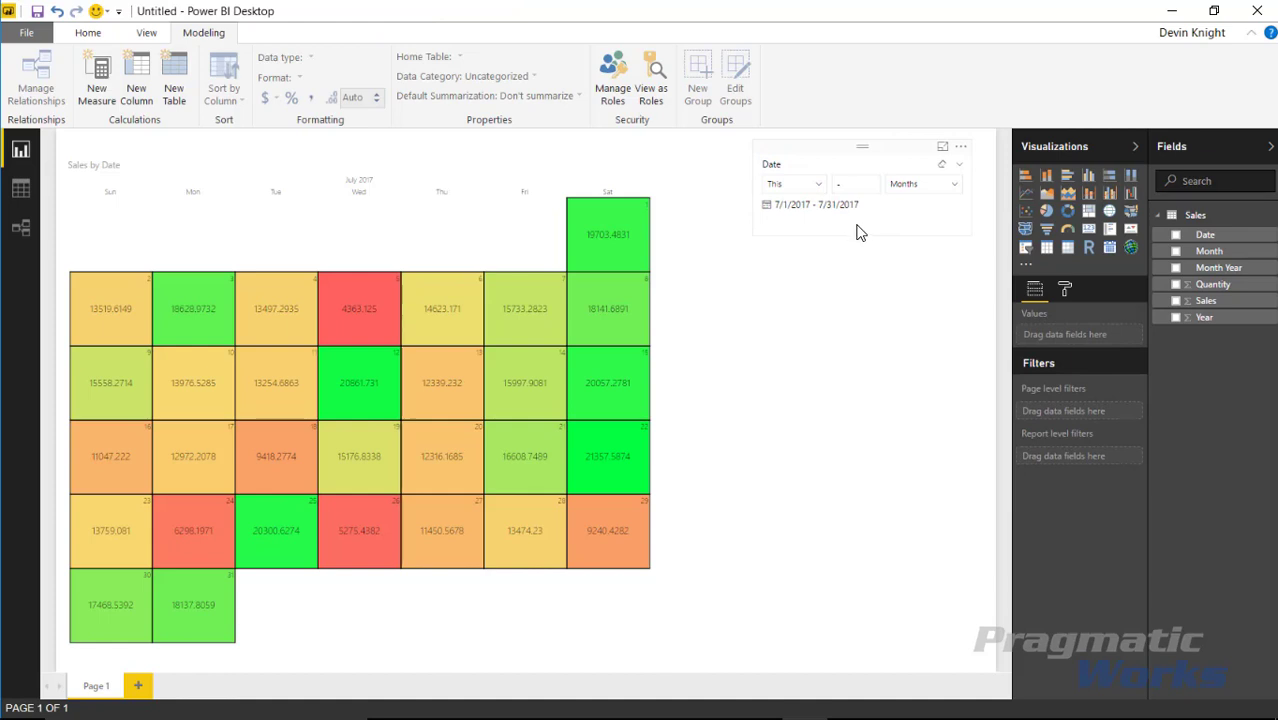
{"action": "left_click", "coordinate": [915, 210]}
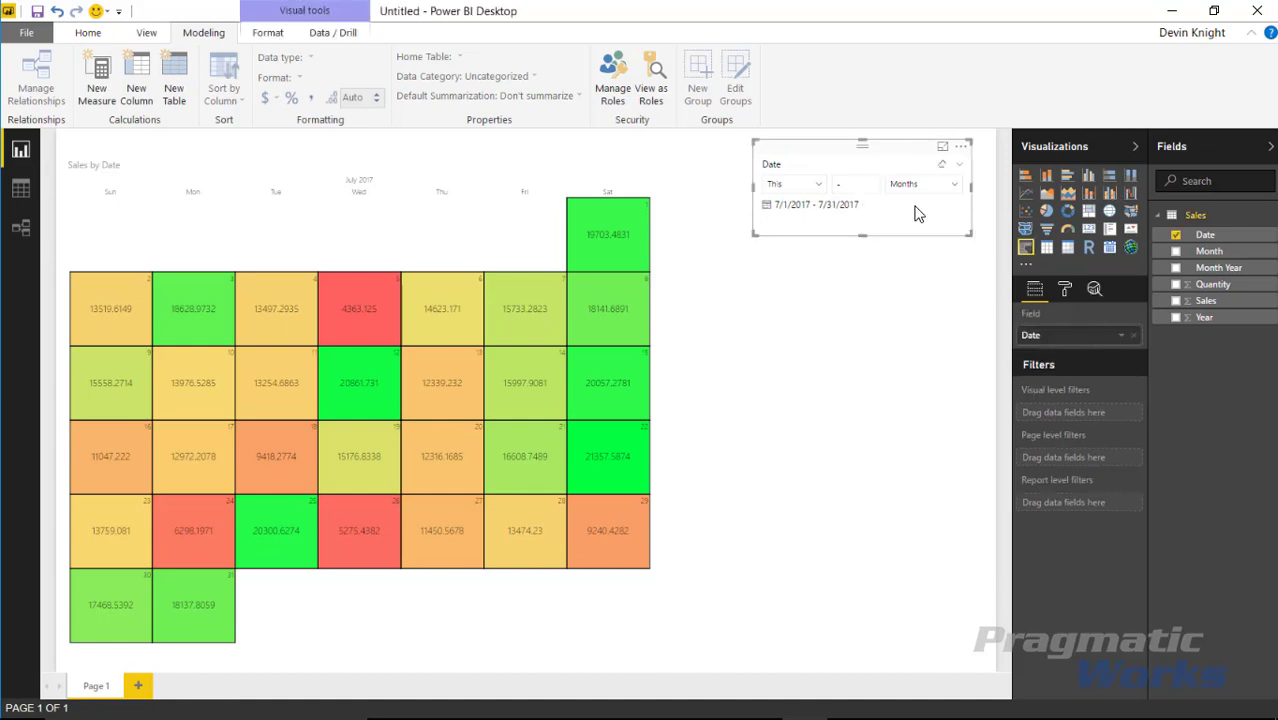
{"action": "key", "text": "Delete"}
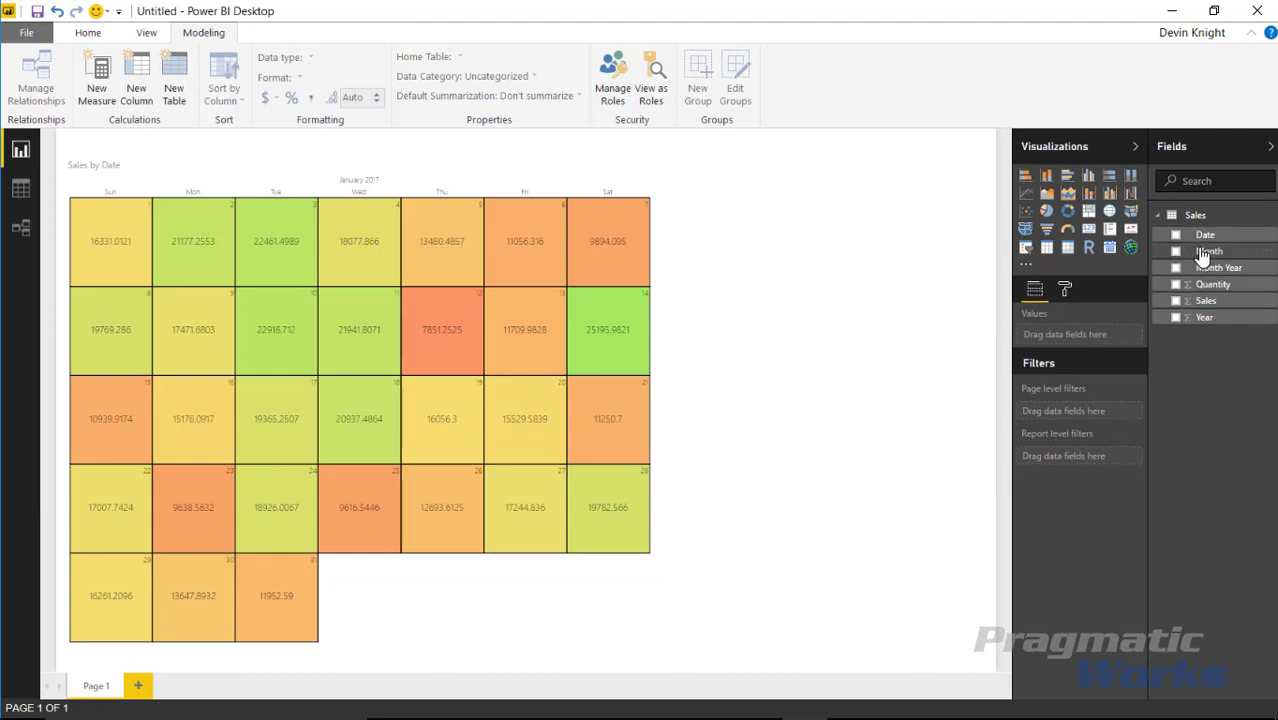
- Add a page-level relative Date filter set to 'is in this month' and apply it
{"action": "left_click_drag", "start_coordinate": [1204, 235], "coordinate": [1100, 418]}
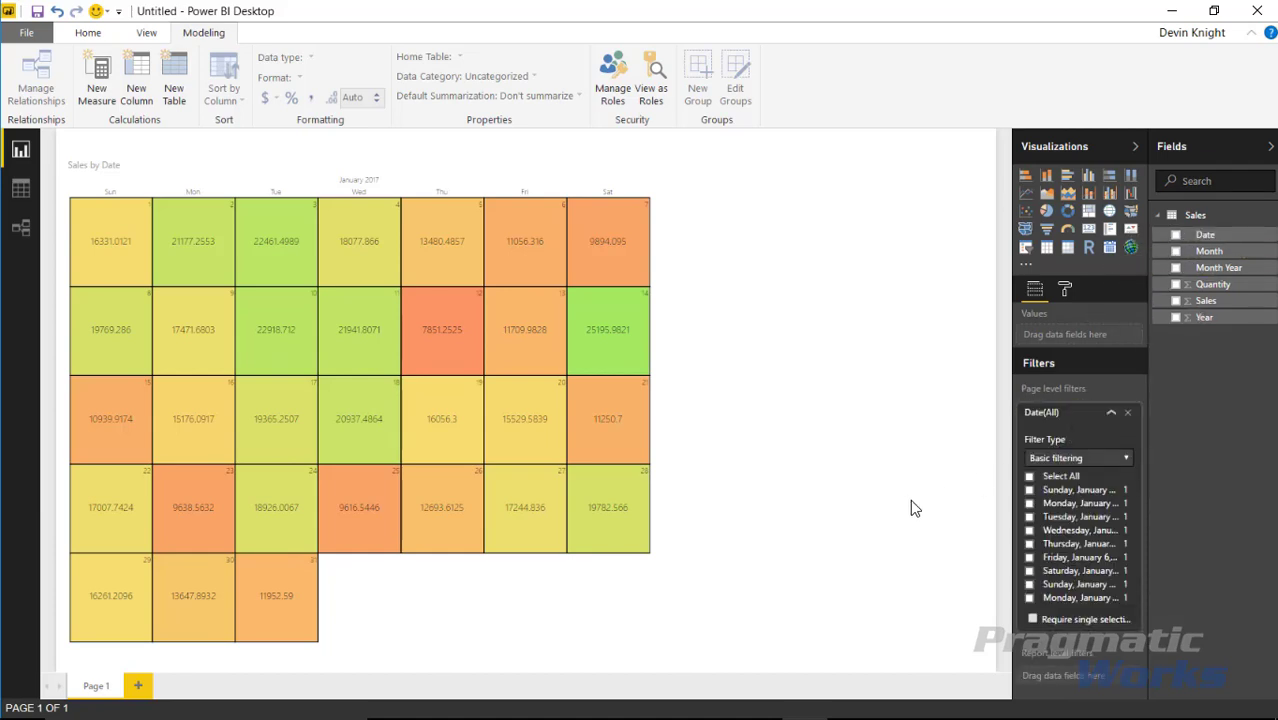
{"action": "left_click", "coordinate": [1113, 462]}
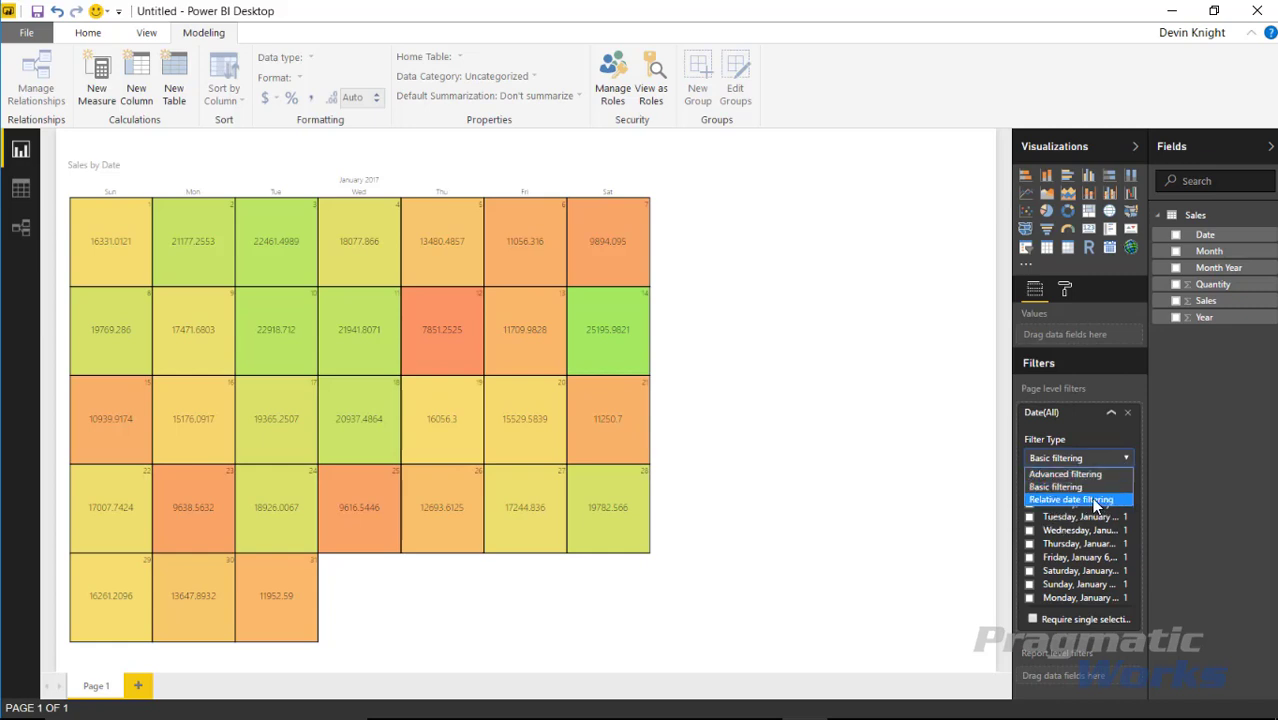
{"action": "left_click", "coordinate": [1091, 499]}
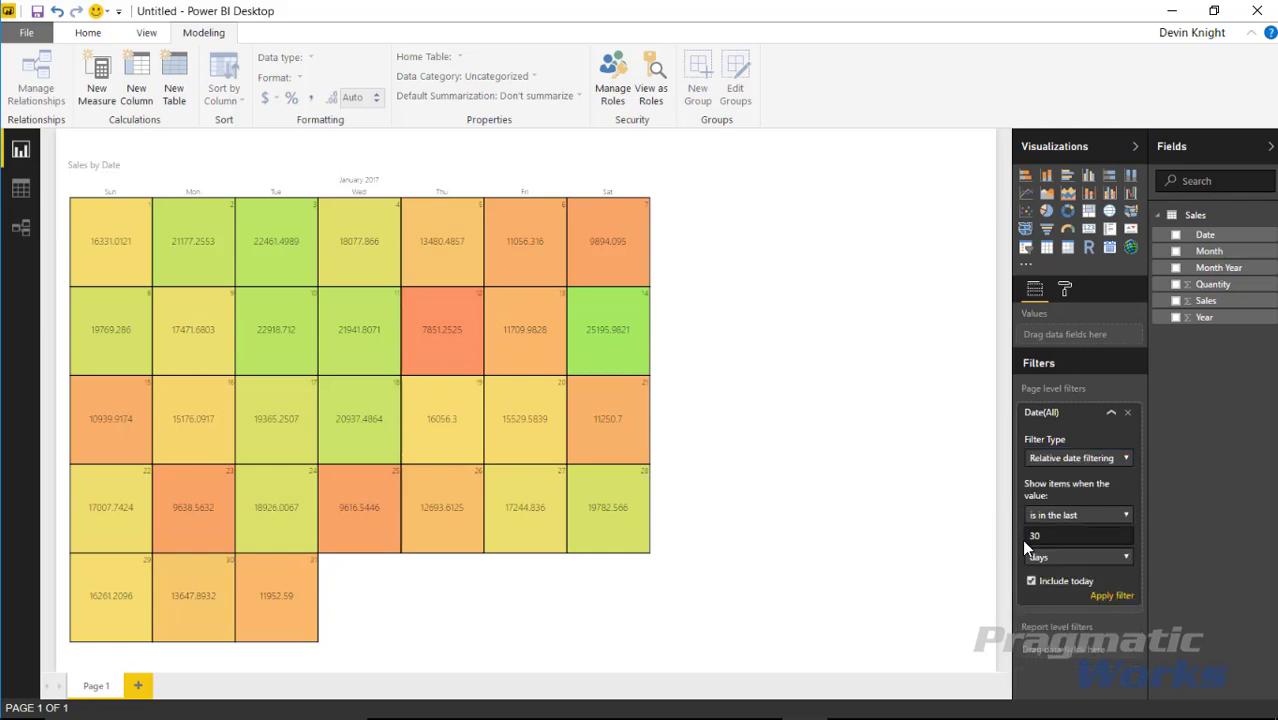
{"action": "left_click", "coordinate": [1105, 516]}
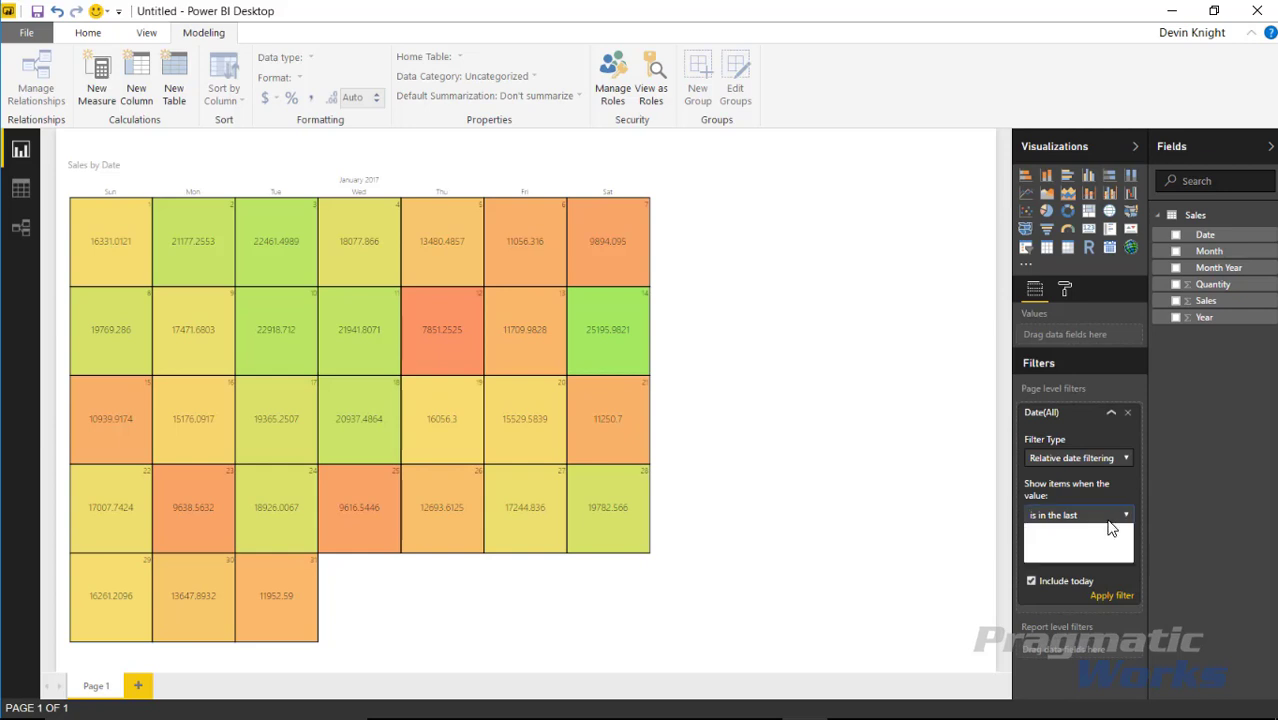
{"action": "left_click", "coordinate": [1093, 545]}
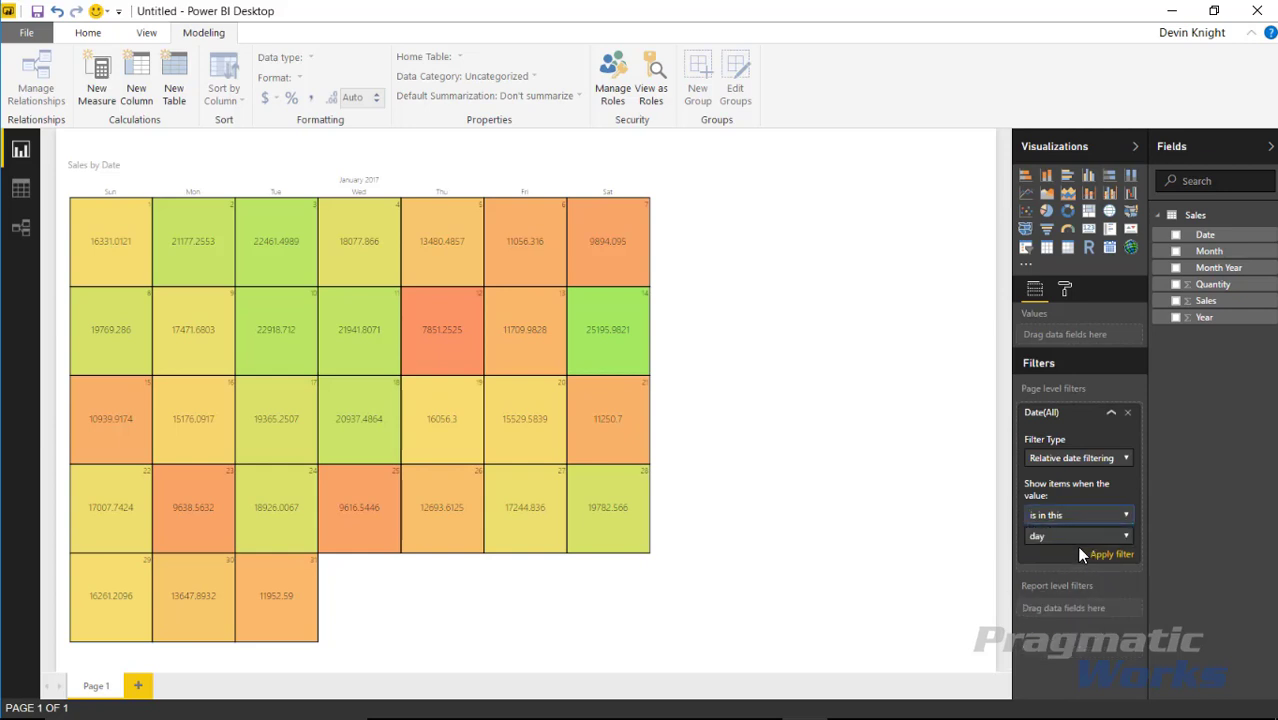
{"action": "left_click", "coordinate": [1077, 538]}
{"action": "left_click", "coordinate": [1076, 571]}
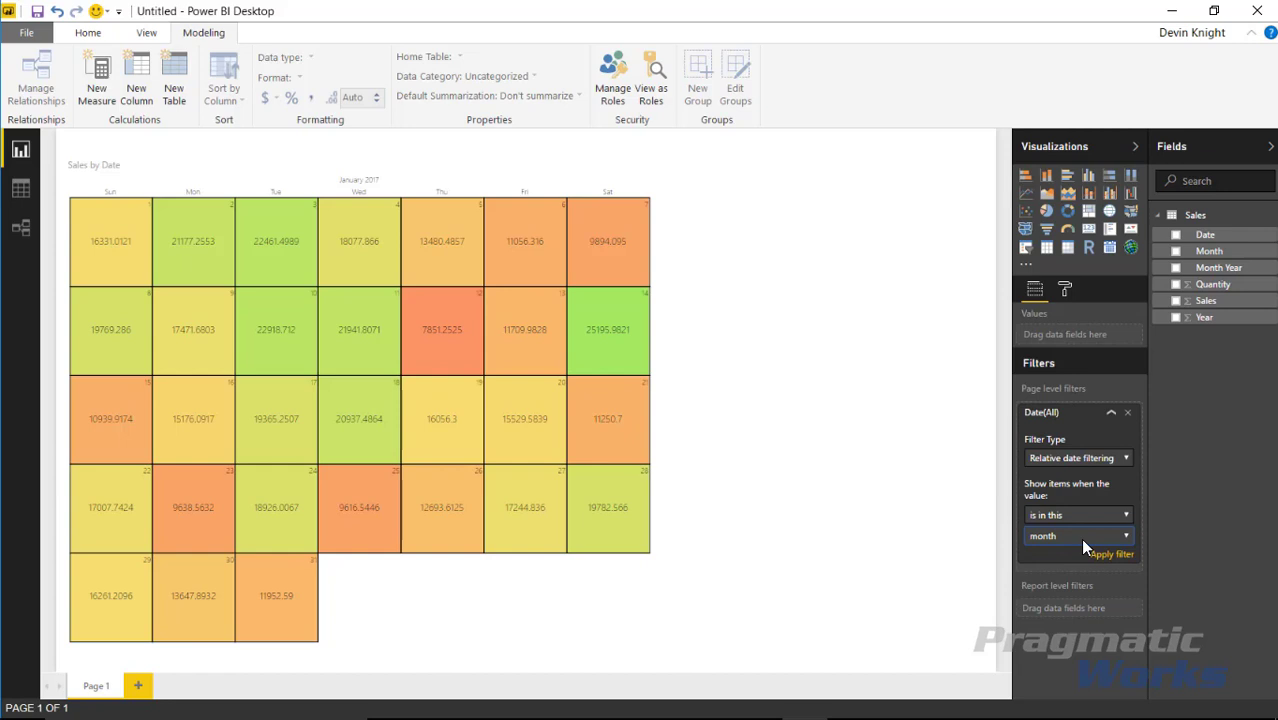
{"action": "left_click", "coordinate": [1112, 556]}
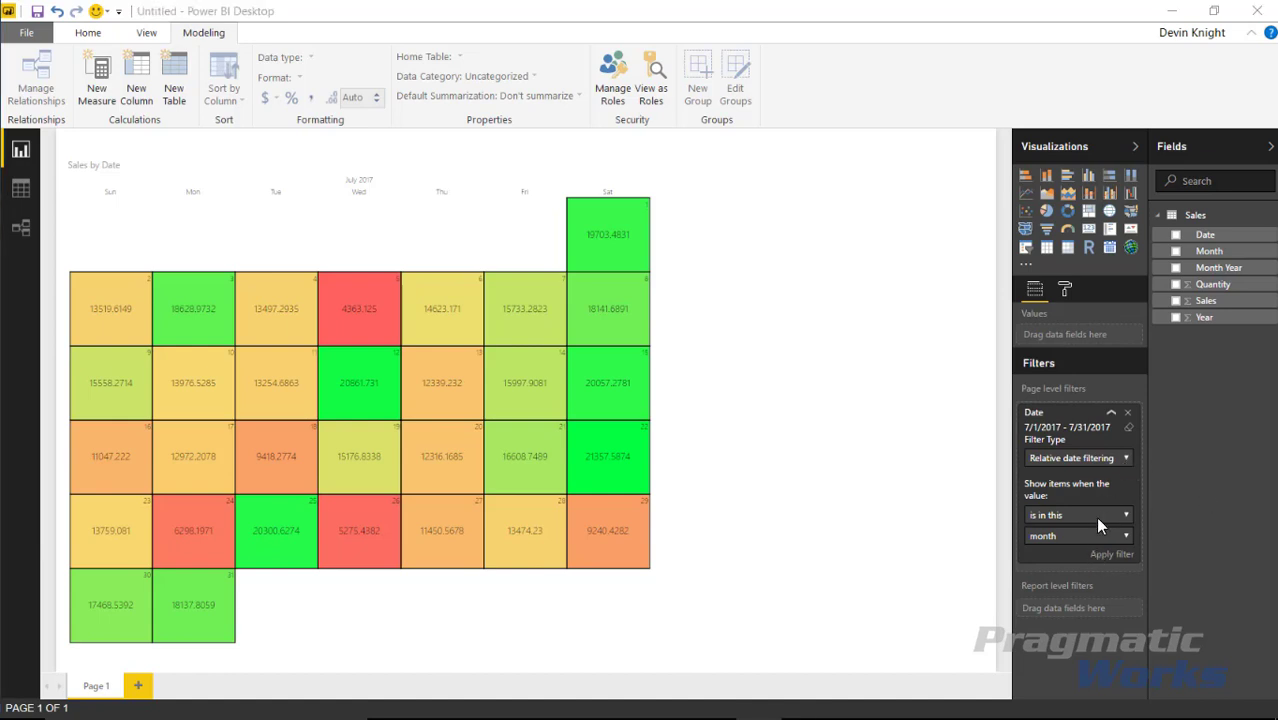
- Clear the Date filter's criteria and remove the filter card from the page
{"action": "left_click", "coordinate": [1130, 427]}
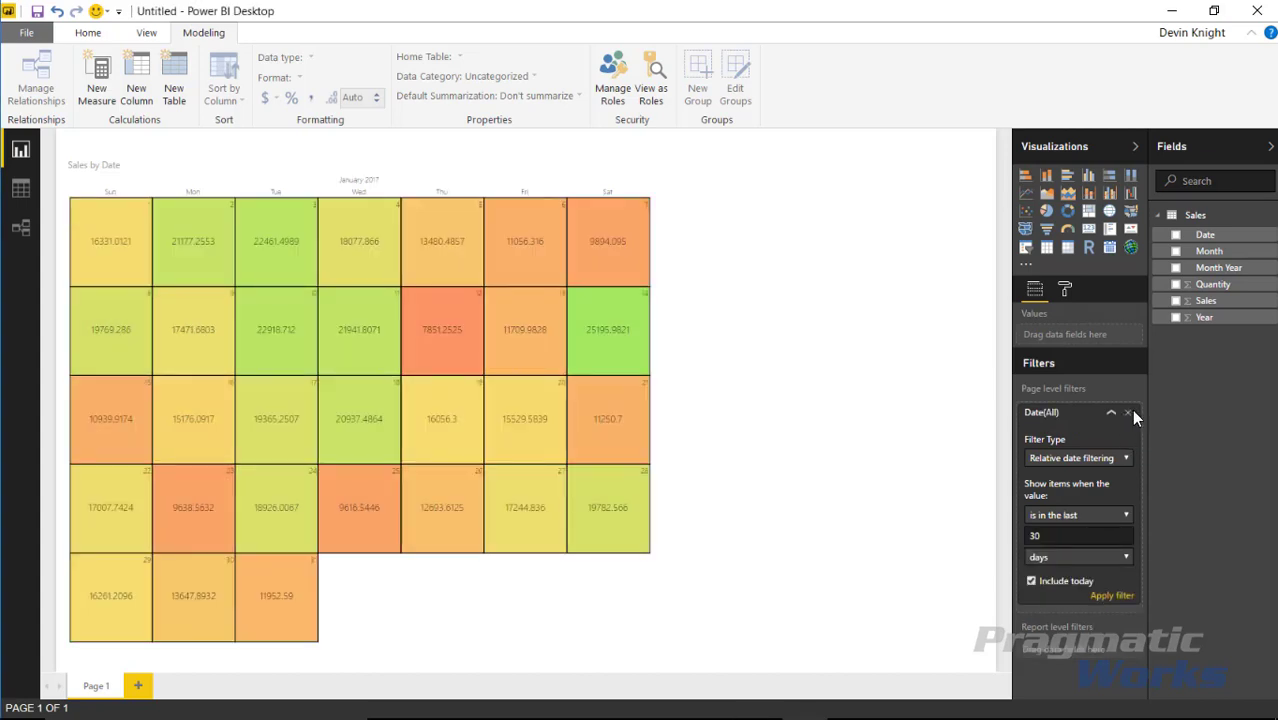
{"action": "left_click", "coordinate": [1128, 413]}
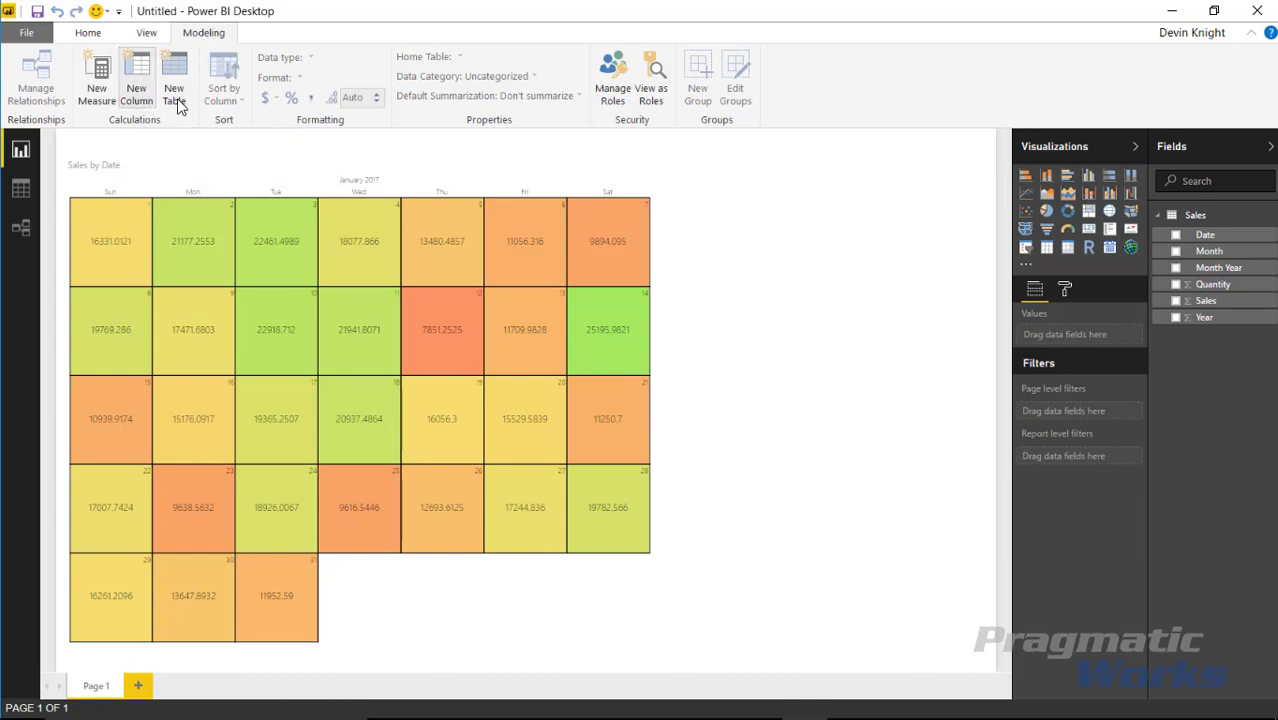
- Create a Current Month column using IF(YEAR/MONTH = TODAY) returning 1, otherwise 0
{"action": "left_click", "coordinate": [136, 90]}
{"action": "type", "text": "Current Month = IF(YEAR('Sales'[Date])=YEAR(TODAY()) && MONTH('Sales'[Date])=MONTH(TODAY()), 1, 0)"}
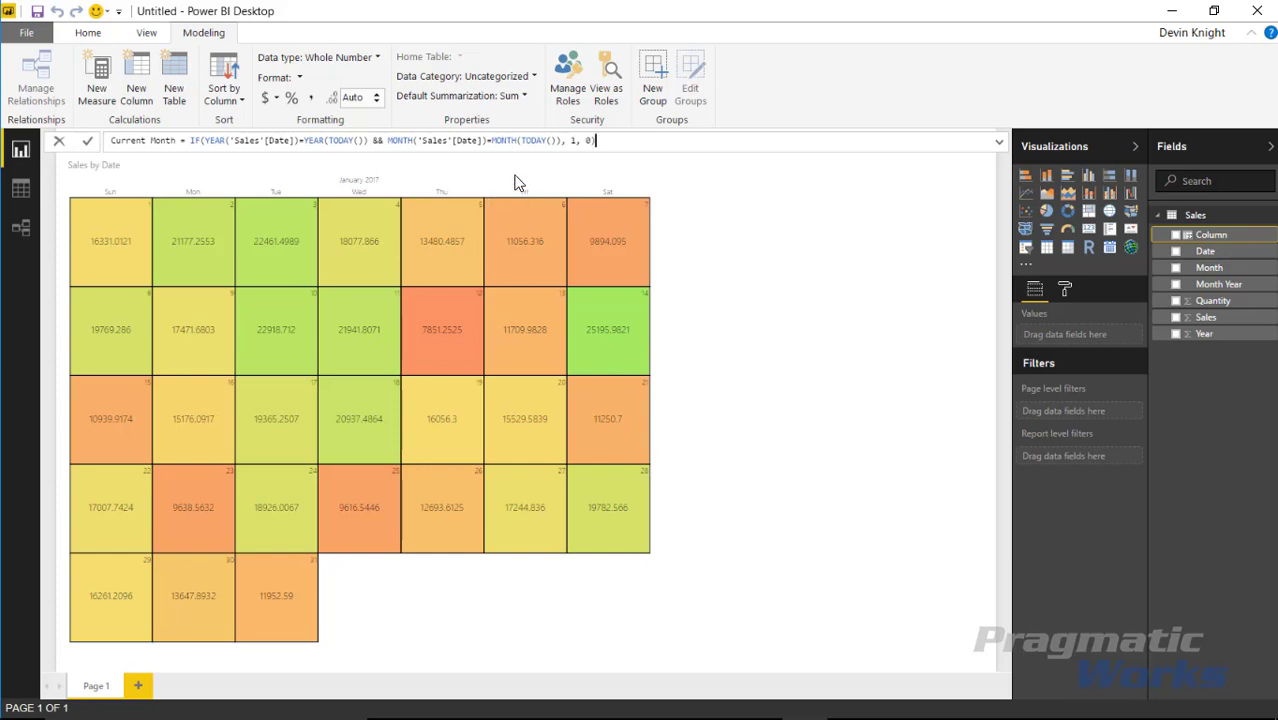
{"action": "double_click", "coordinate": [574, 141]}
{"action": "left_click", "coordinate": [443, 307]}
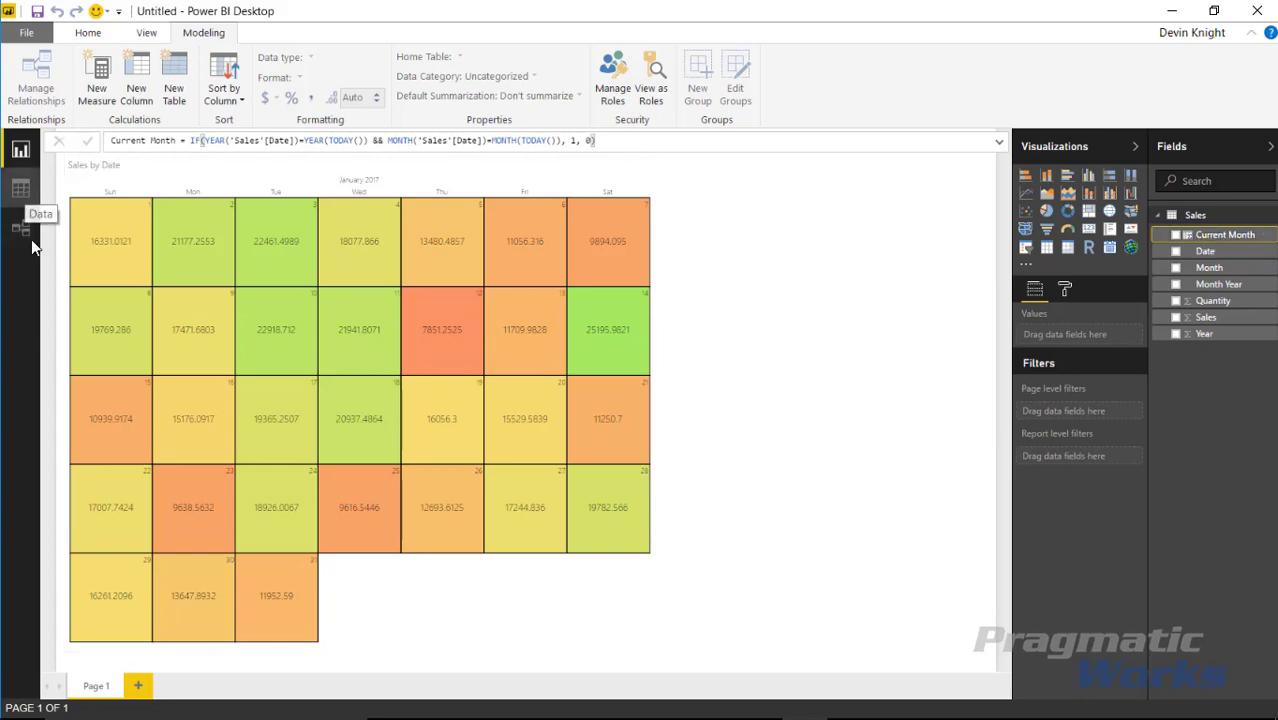
{"action": "left_click", "coordinate": [21, 188]}
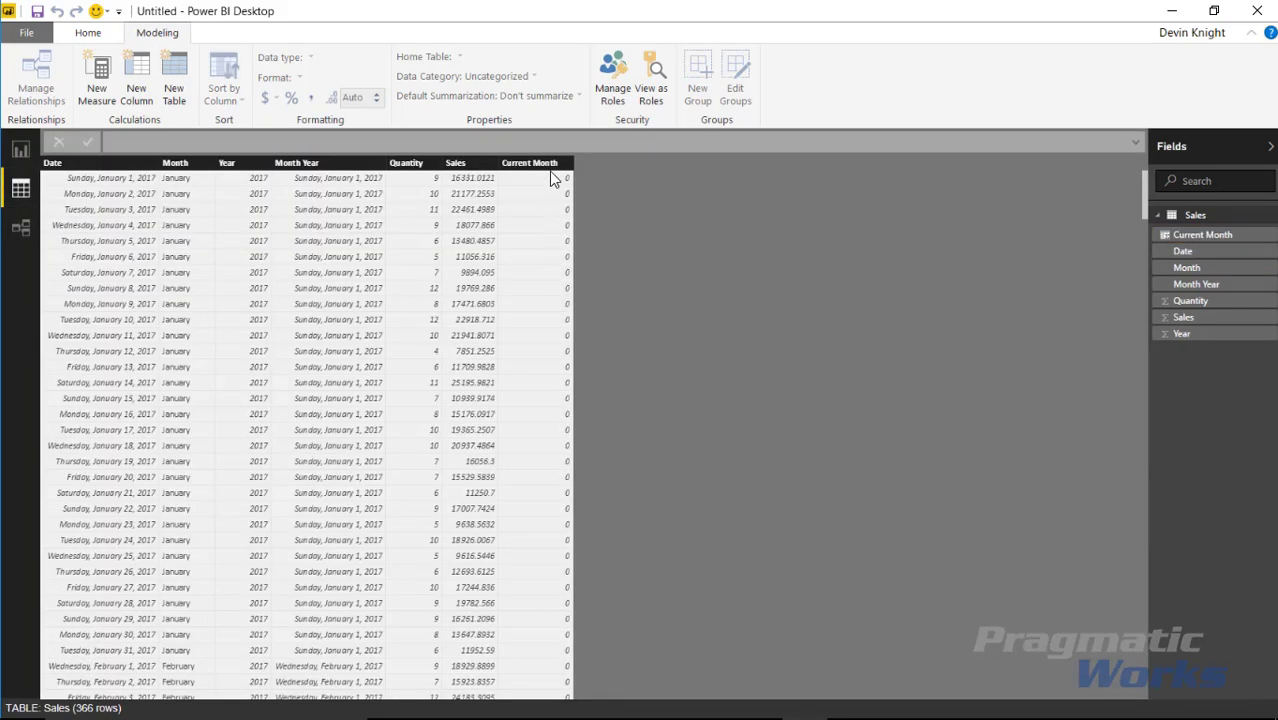
{"action": "scroll", "coordinate": [565, 470], "scroll_direction": "down", "scroll_amount": 20}
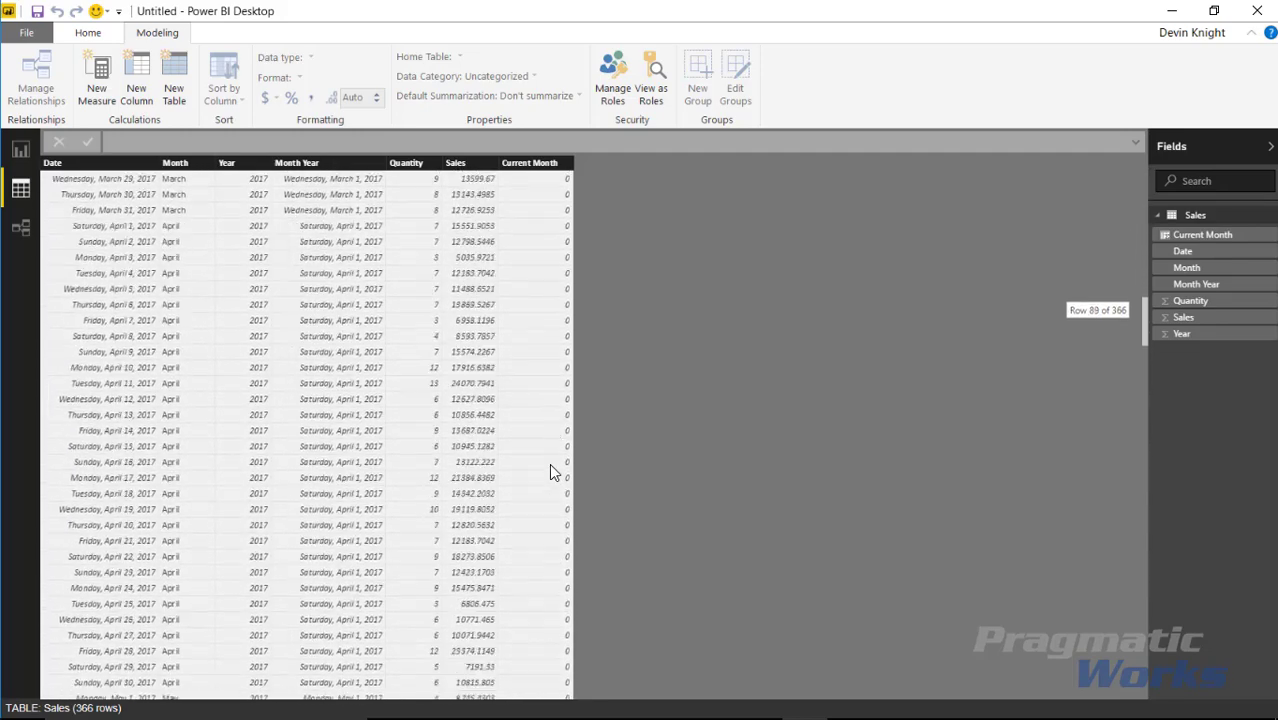
{"action": "scroll", "coordinate": [548, 466], "scroll_direction": "down", "scroll_amount": 20}
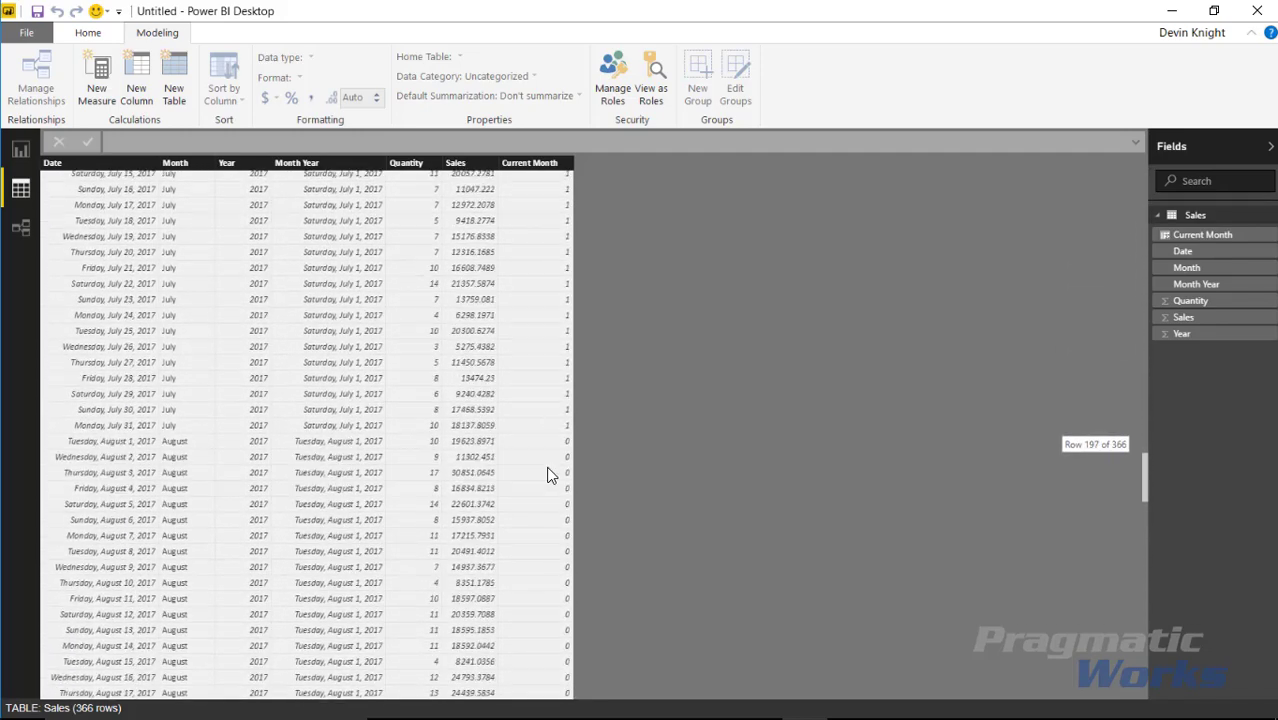
{"action": "scroll", "coordinate": [548, 470], "scroll_direction": "up", "scroll_amount": 4}
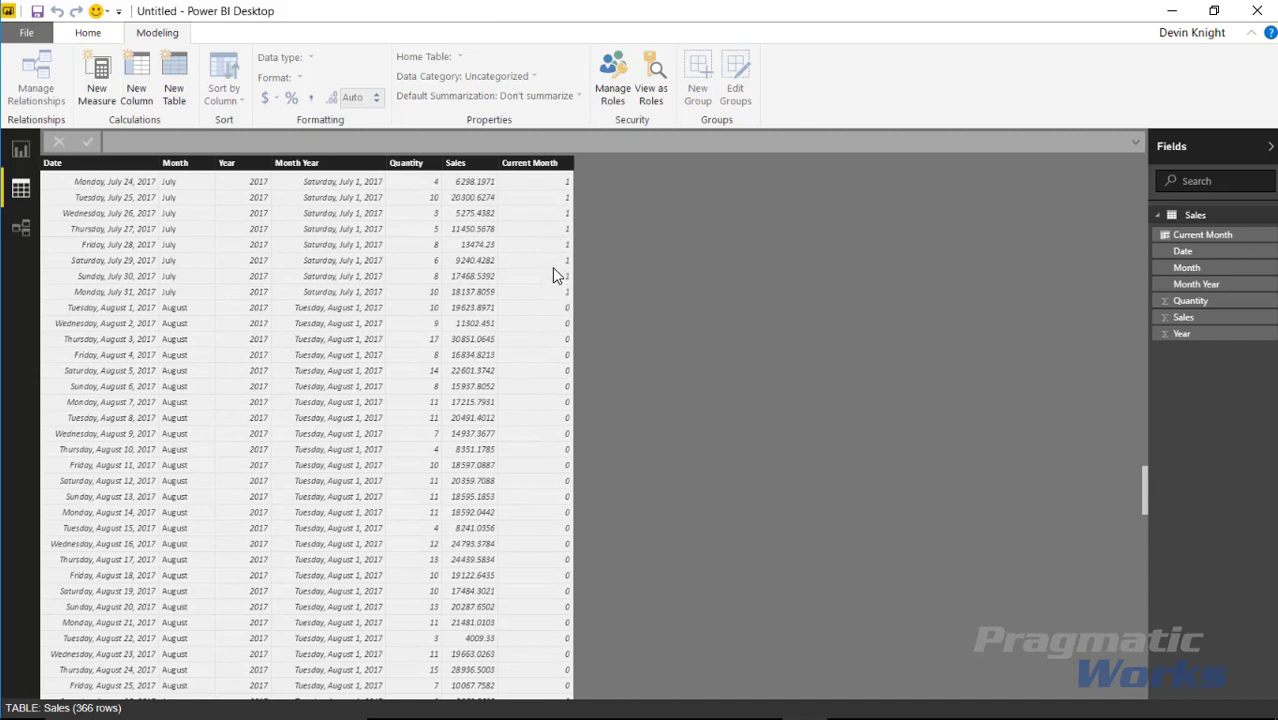
{"action": "left_click", "coordinate": [20, 149]}
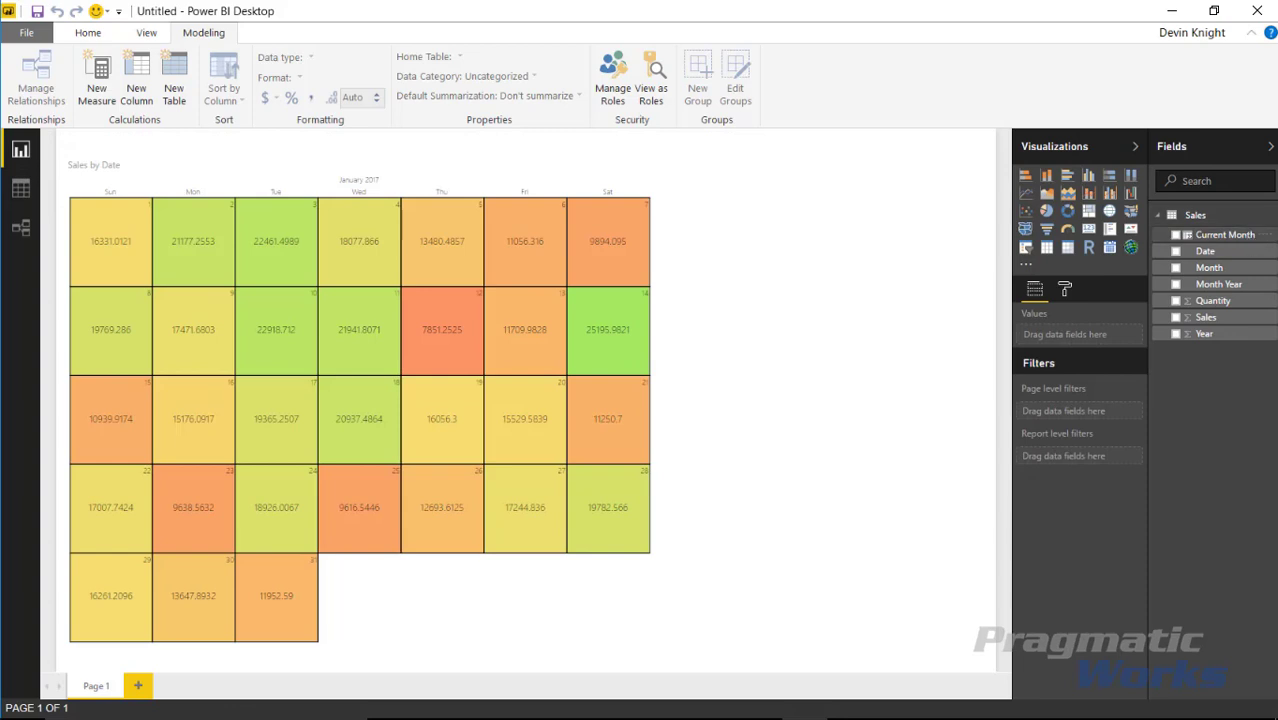
- Add Current Month as a basic page-level filter with only the value 1 selected
{"action": "left_click_drag", "start_coordinate": [1245, 238], "coordinate": [1105, 415]}
{"action": "left_click", "coordinate": [1105, 412]}
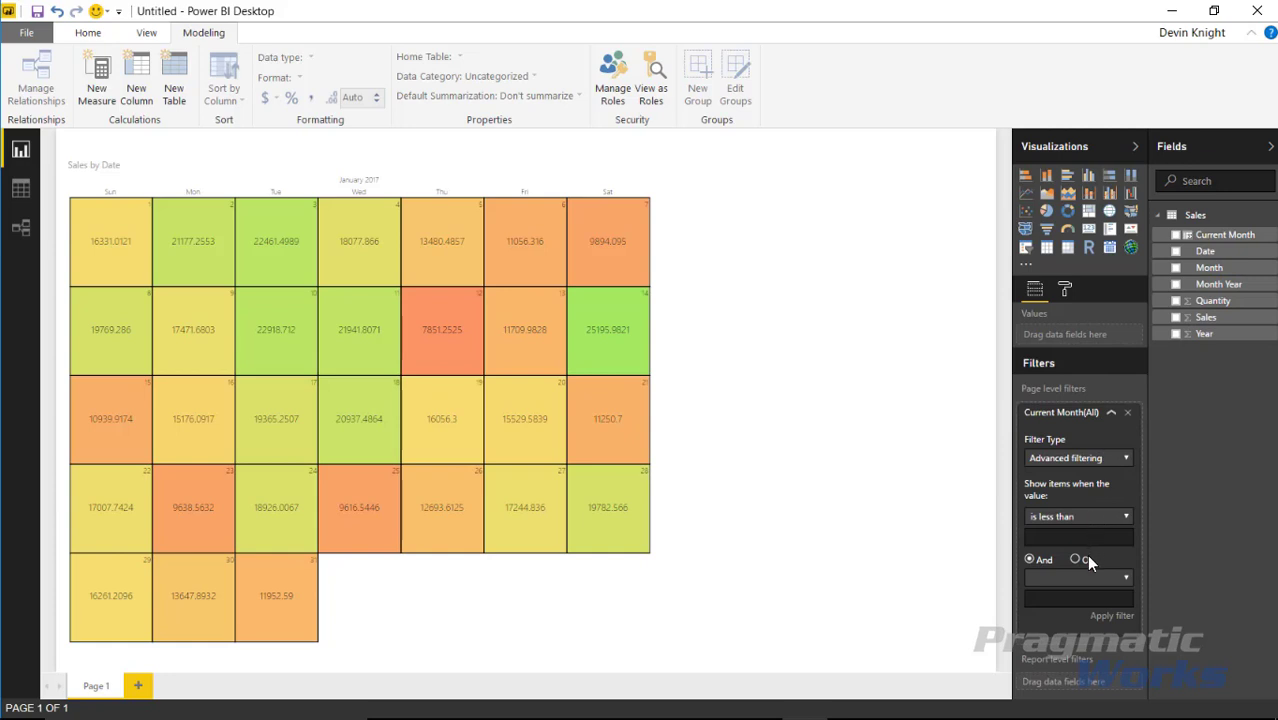
{"action": "left_click", "coordinate": [1089, 460]}
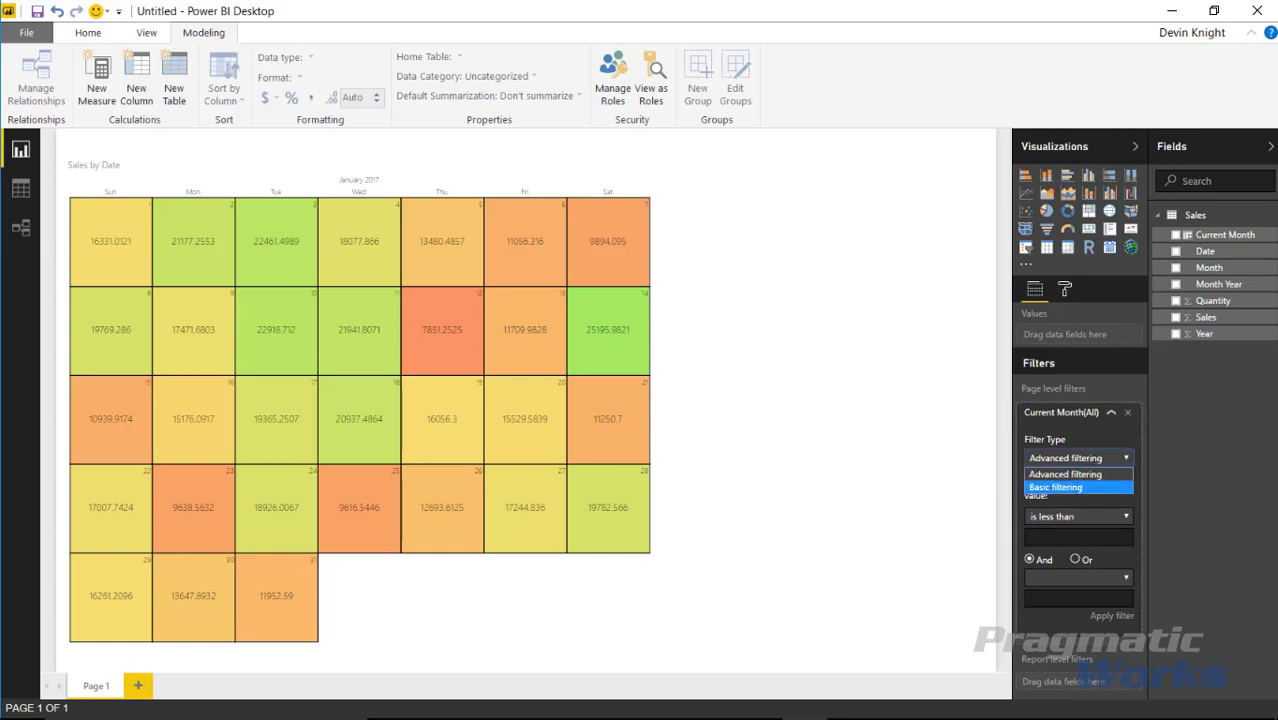
{"action": "left_click", "coordinate": [1085, 487]}
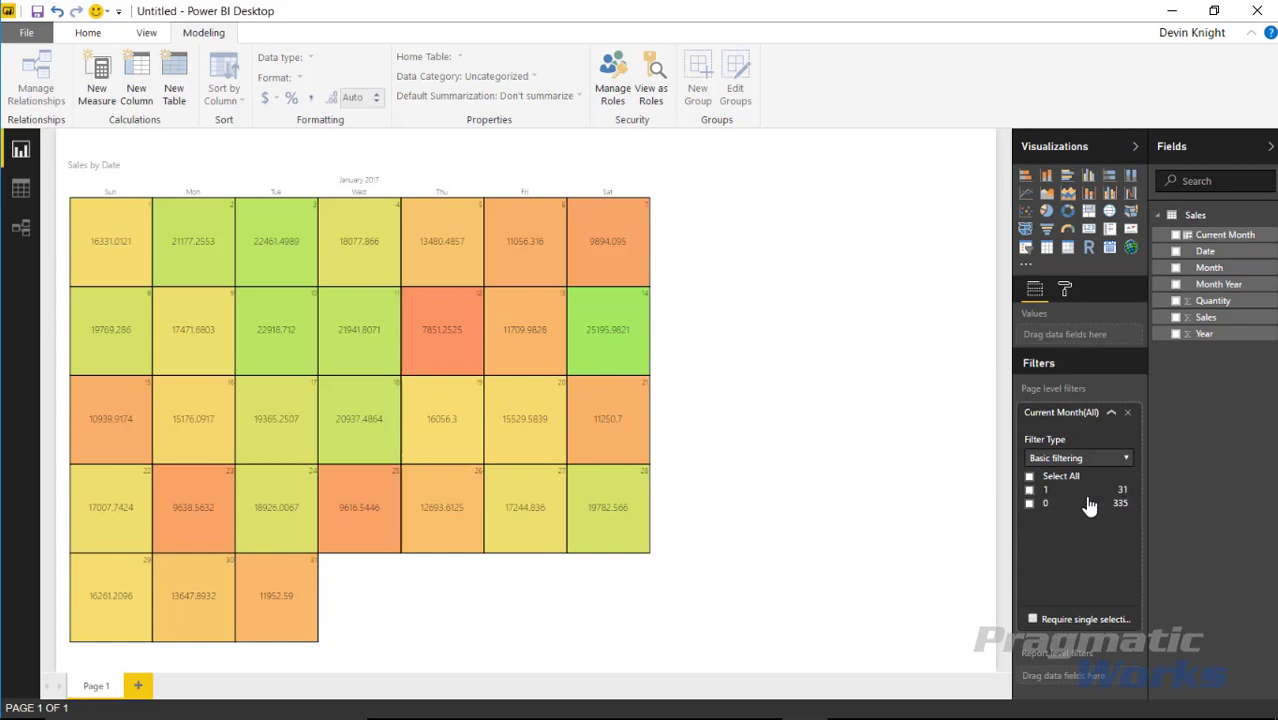
{"action": "left_click", "coordinate": [1030, 491]}
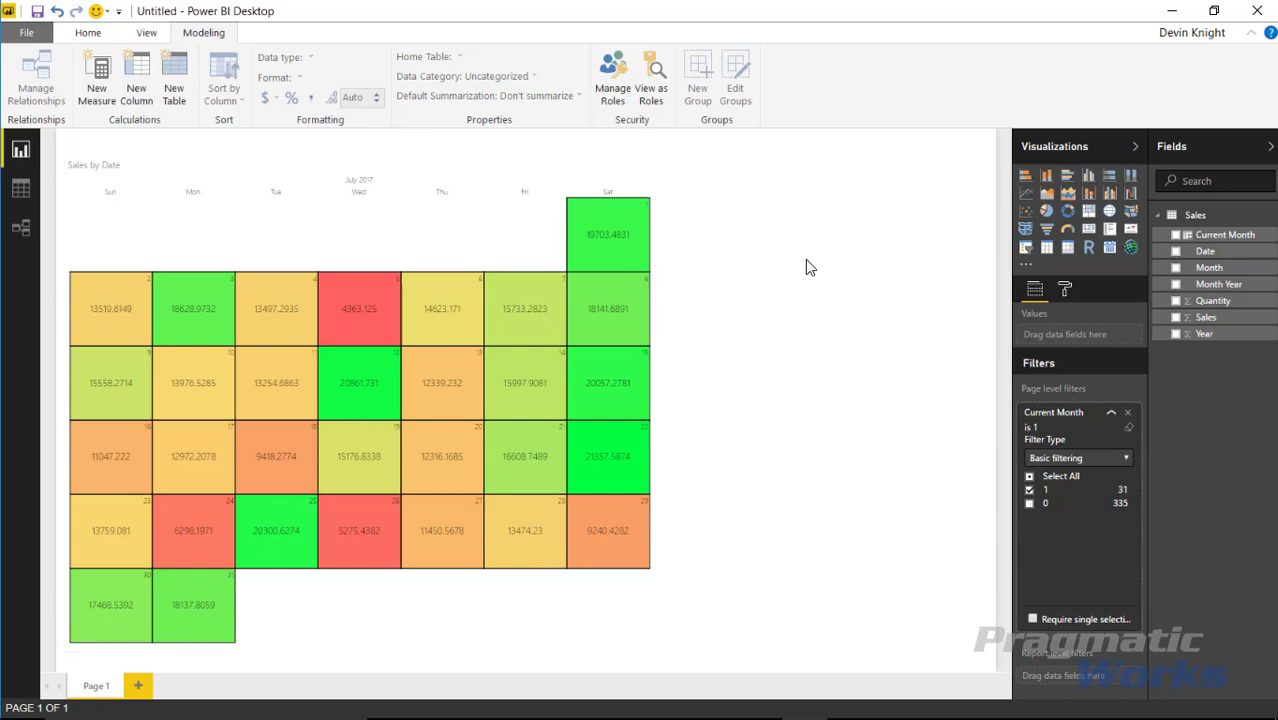
{"action": "mouse_move", "coordinate": [572, 281]}
{"action": "left_click", "coordinate": [1212, 300]}
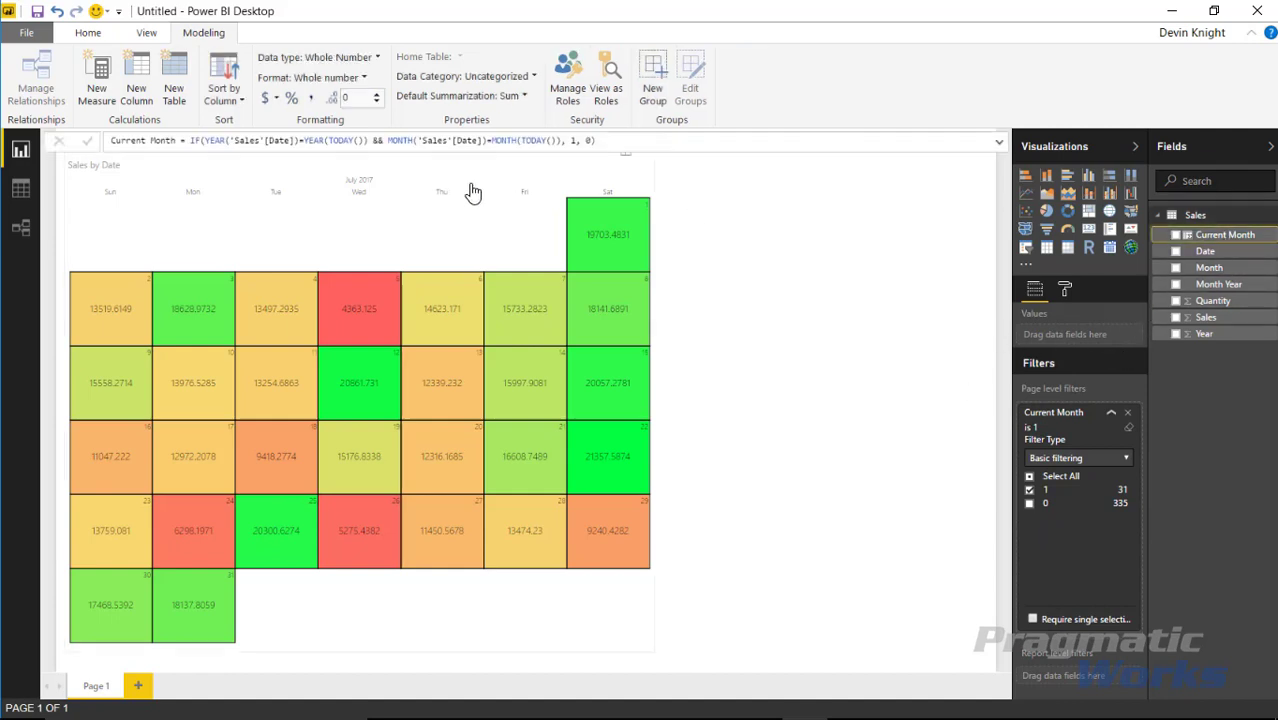
{"action": "mouse_move", "coordinate": [622, 553]}
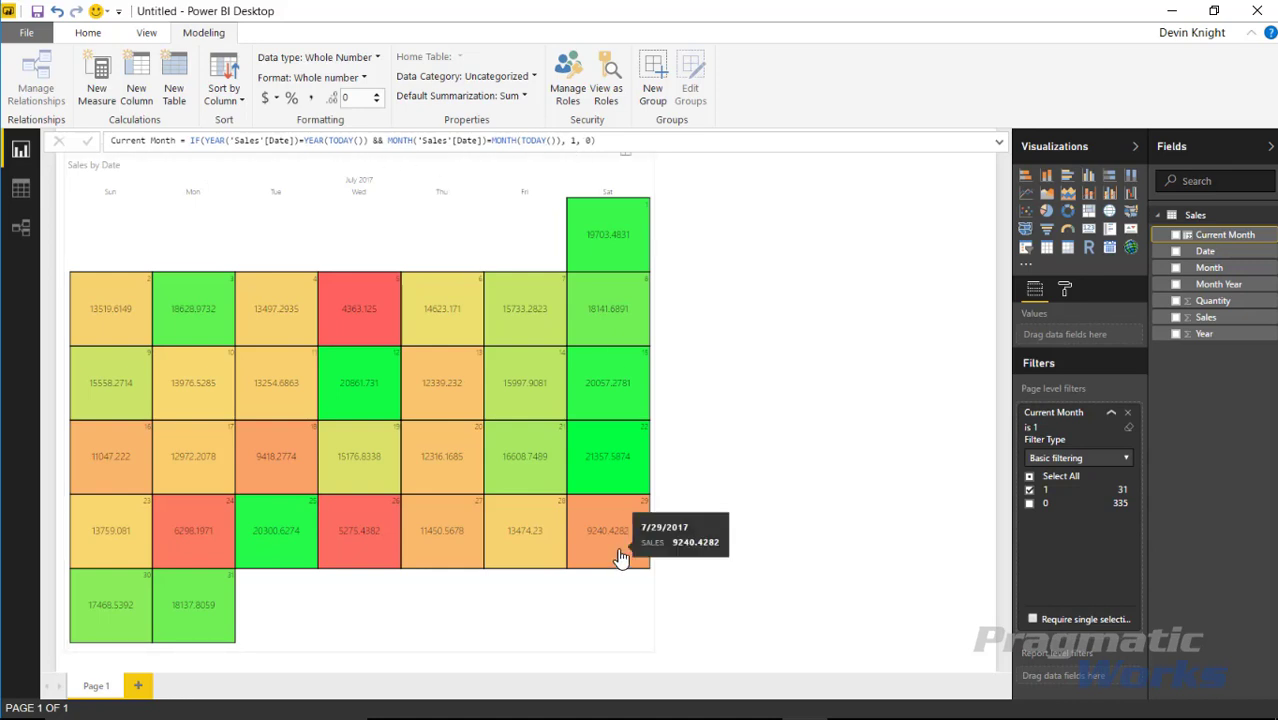